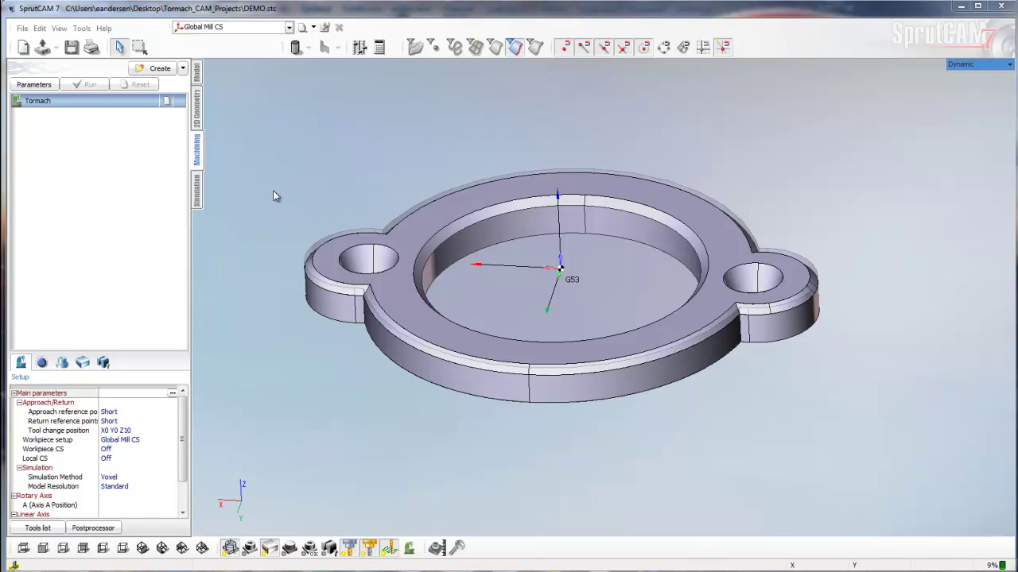
Review the workpiece definition and the imported part model before returning to the machining setup.
click(83, 365)
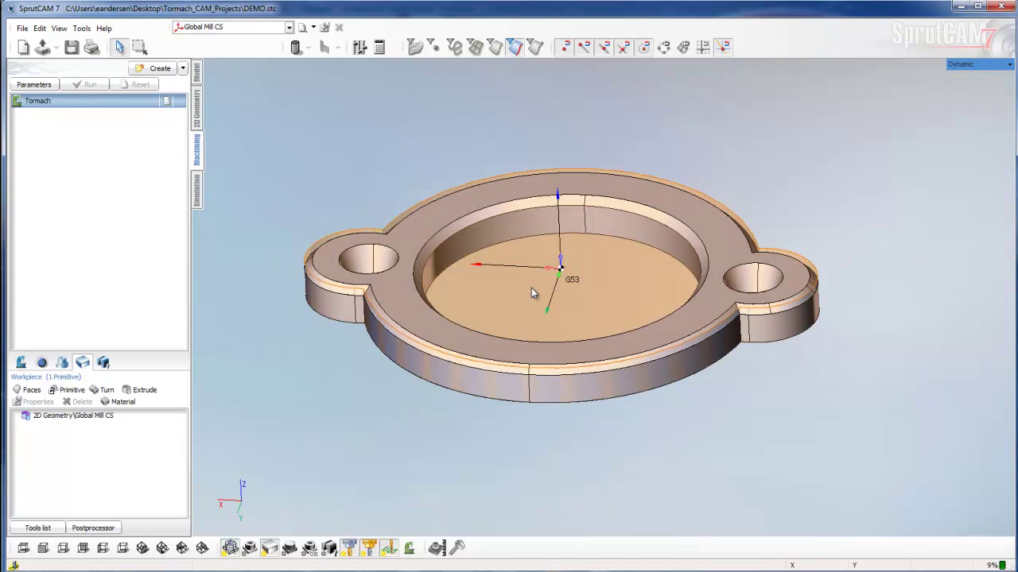
right_click(243, 202)
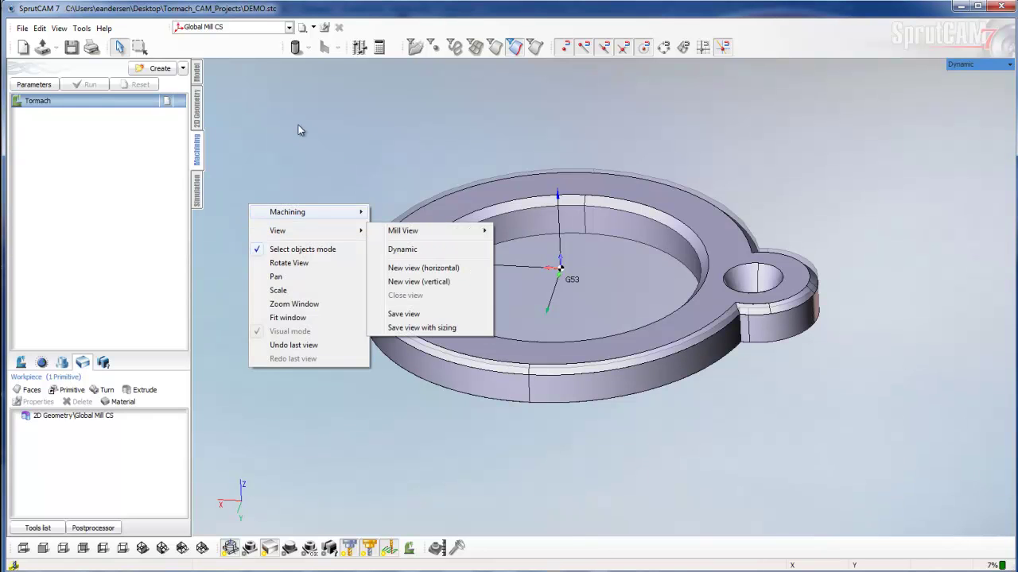
click(302, 163)
click(199, 75)
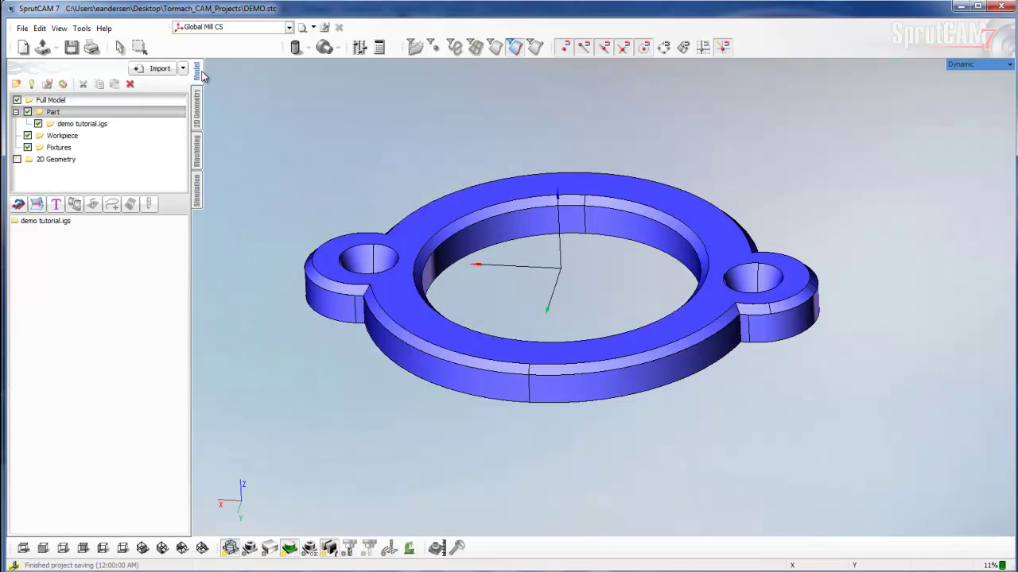
click(198, 153)
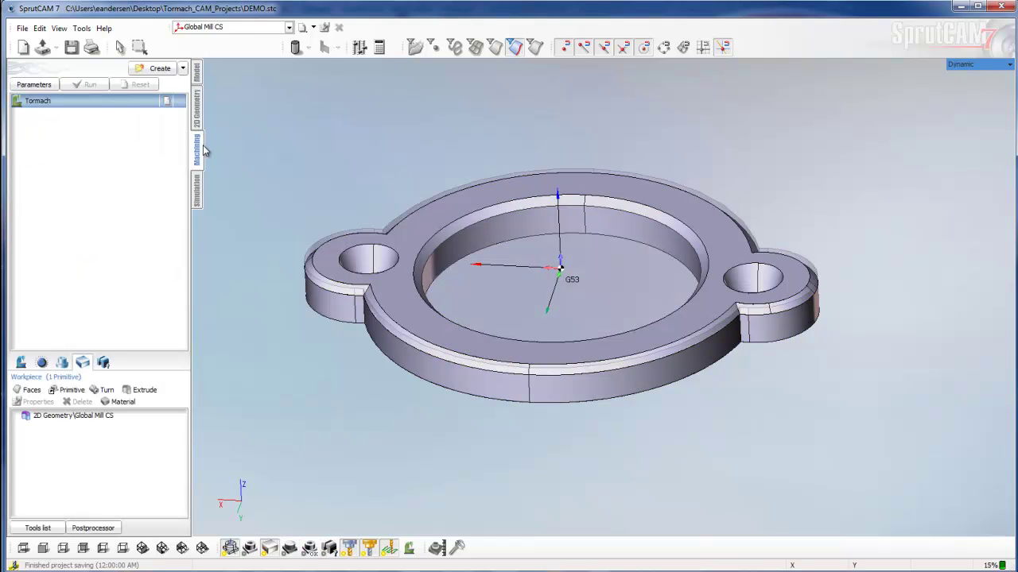
Create a 2D contouring finishing operation under the Tormach machine.
click(182, 69)
mouse_move(210, 98)
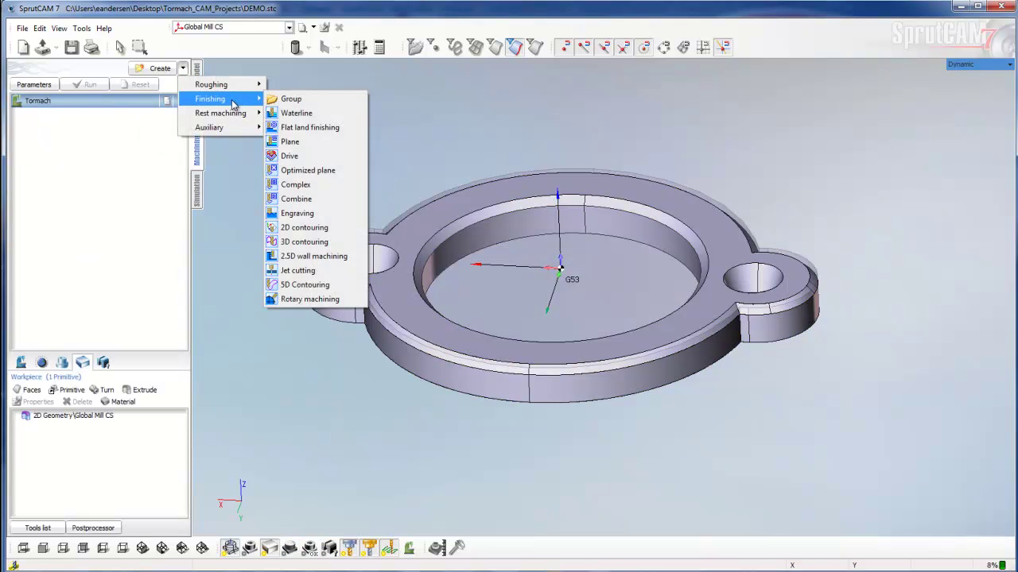
click(307, 227)
click(68, 115)
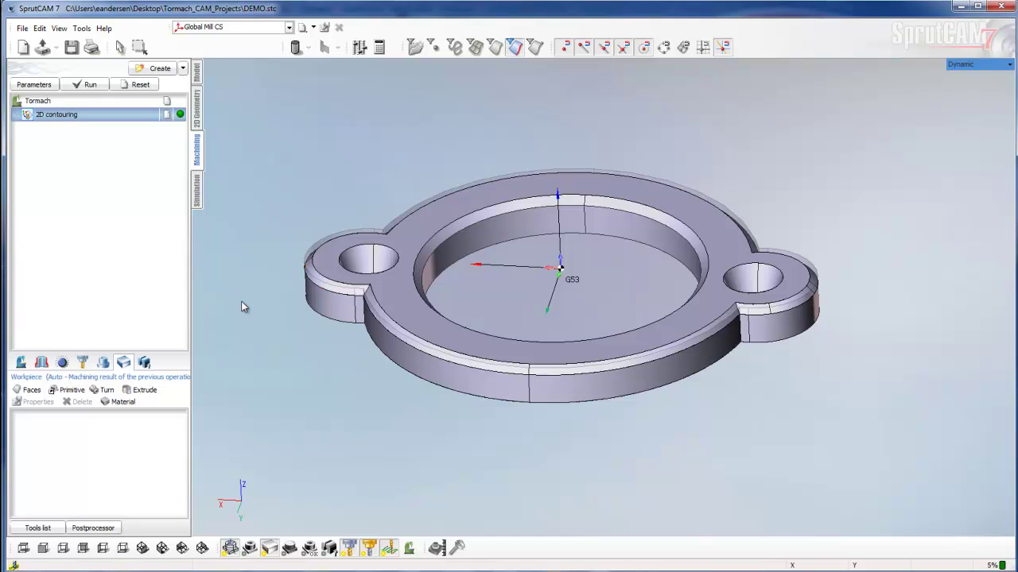
Select the lower edges of the outer chamfer around the whole part and assign the chain as the operation's curve.
click(332, 297)
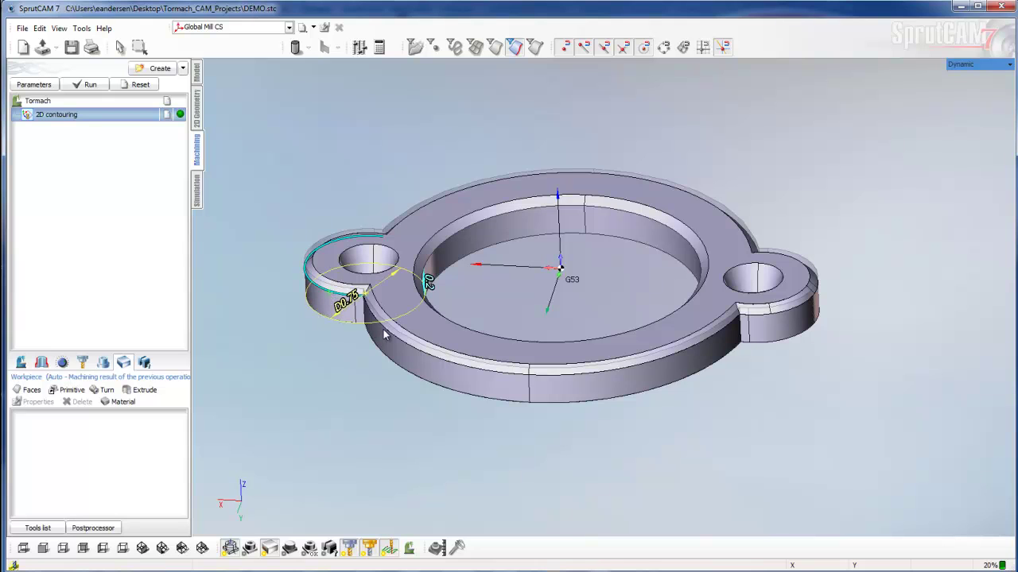
click(385, 334)
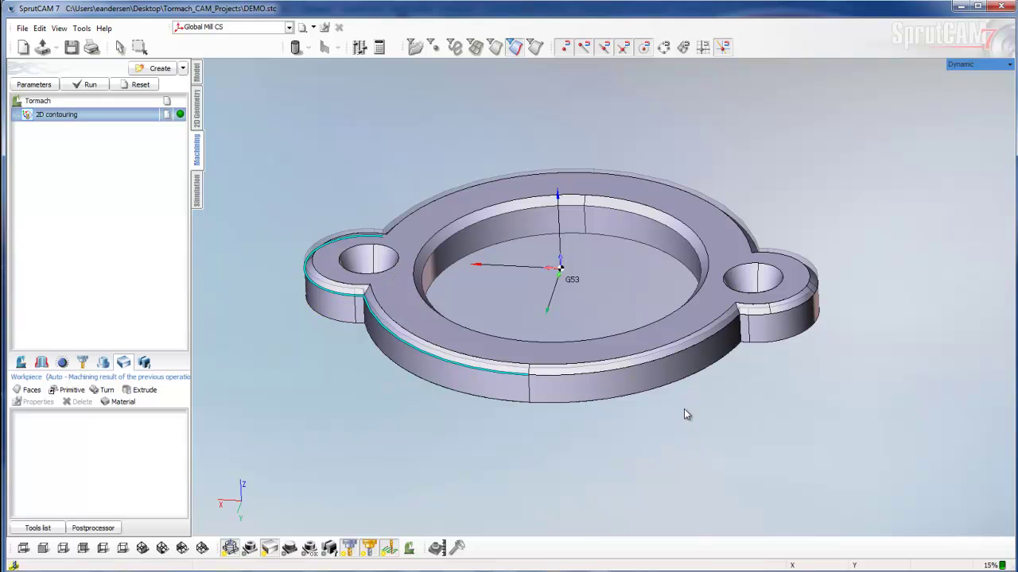
click(614, 373)
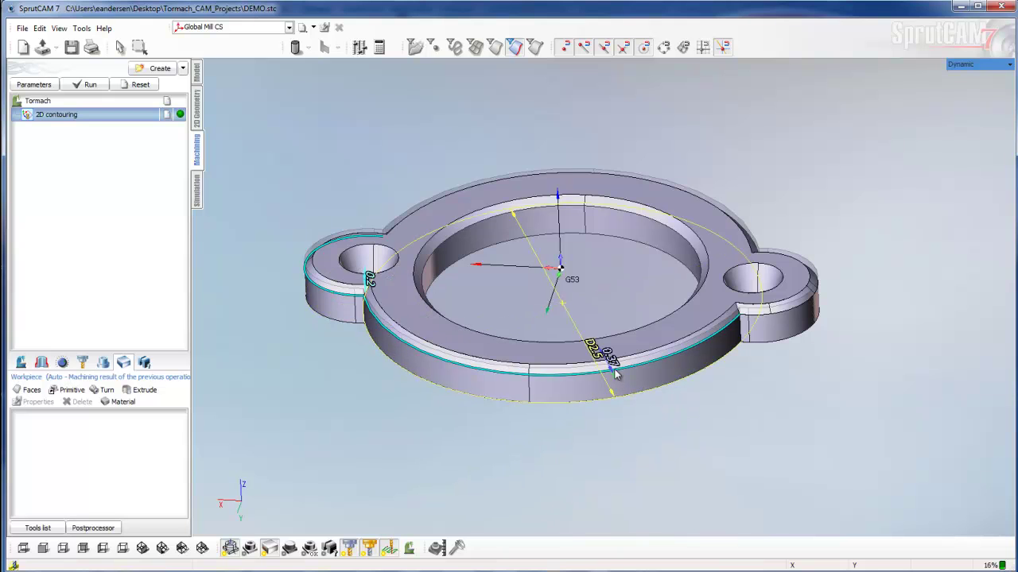
click(745, 320)
click(745, 317)
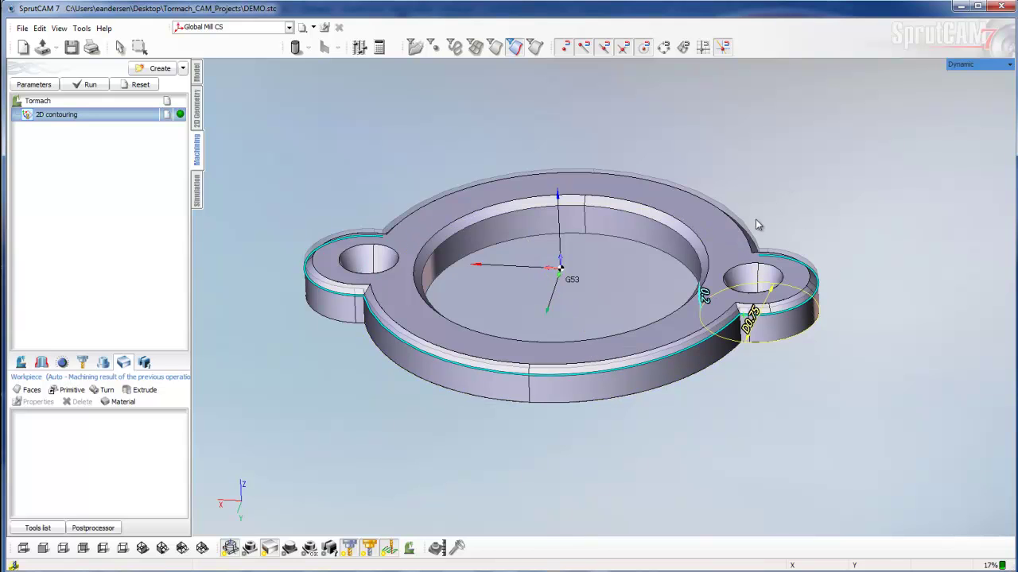
middle_drag(840, 281, 724, 317)
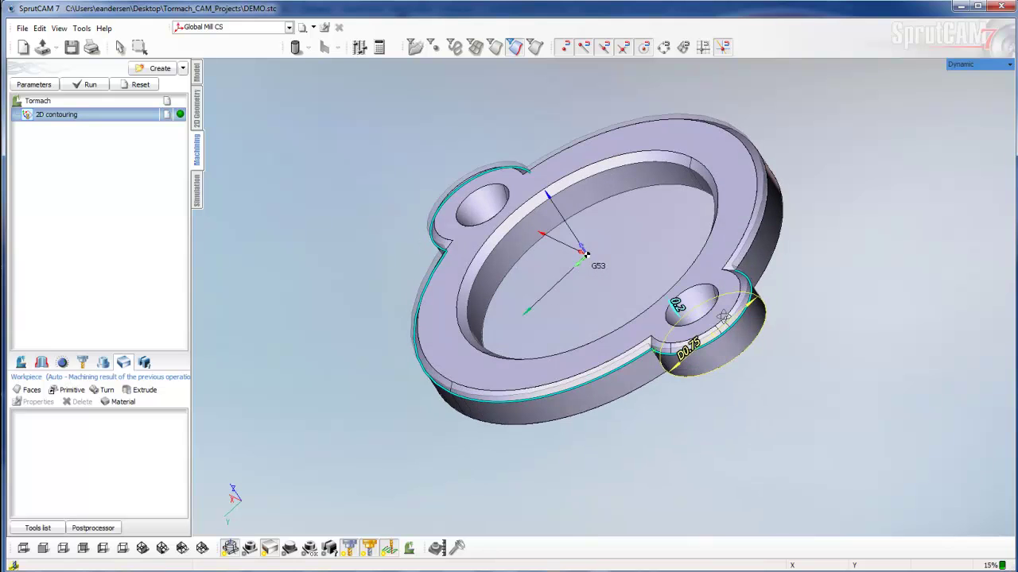
click(746, 262)
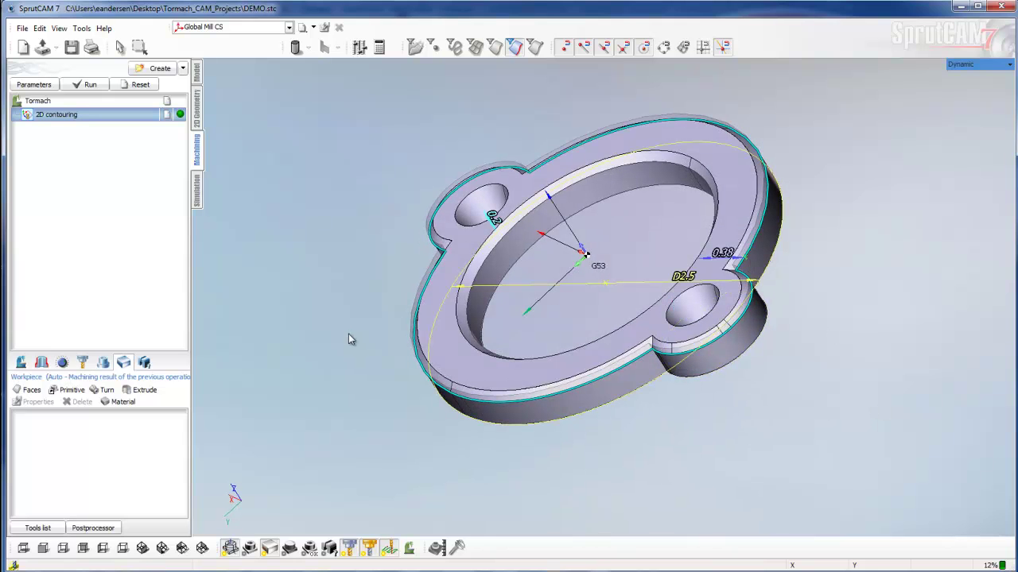
right_drag(405, 322, 451, 344)
middle_drag(472, 268, 559, 265)
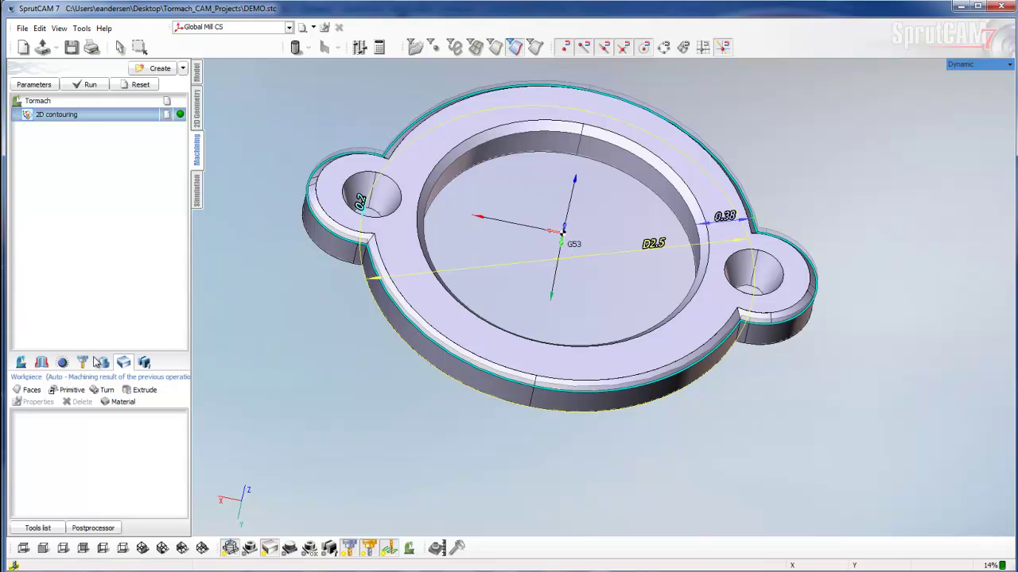
click(43, 363)
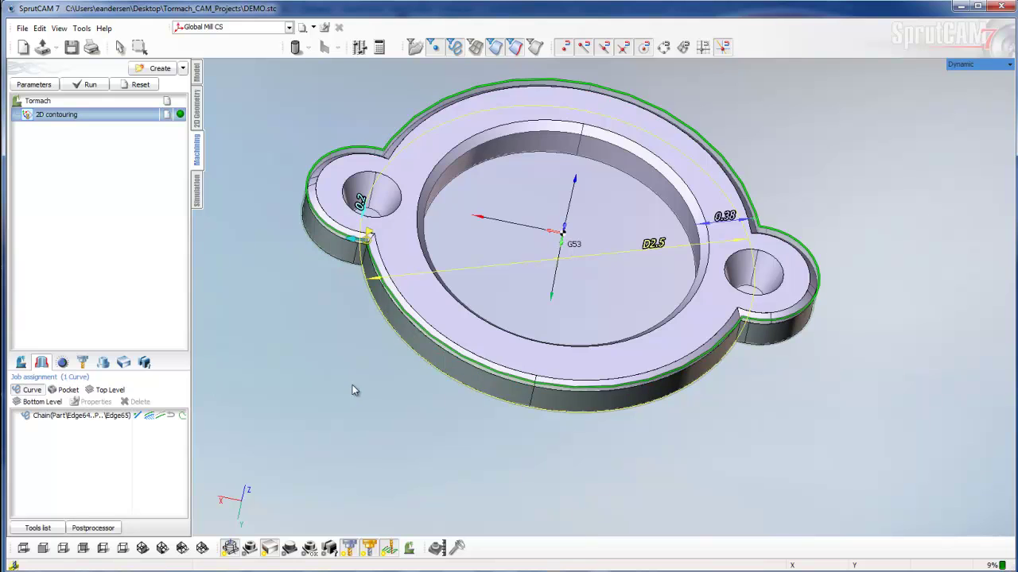
middle_drag(354, 384, 354, 360)
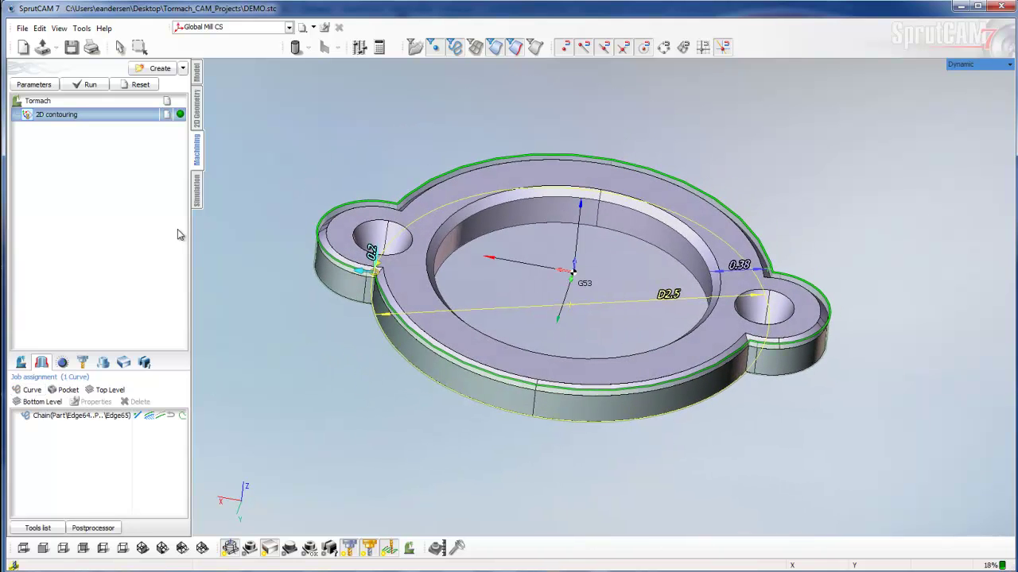
Choose the Chamfer mill .25" from the tool library for the 2D contouring operation.
double_click(46, 116)
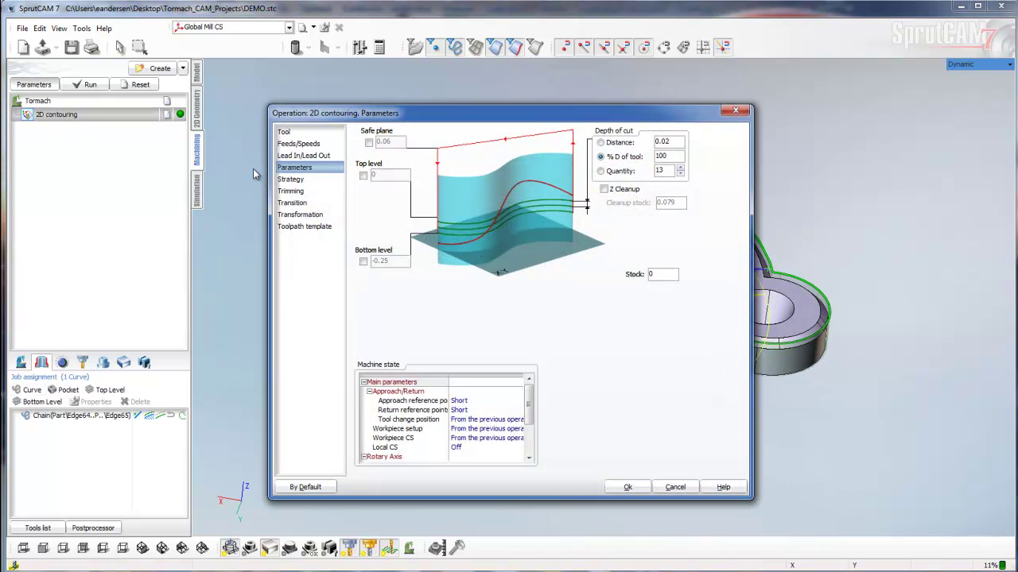
click(286, 132)
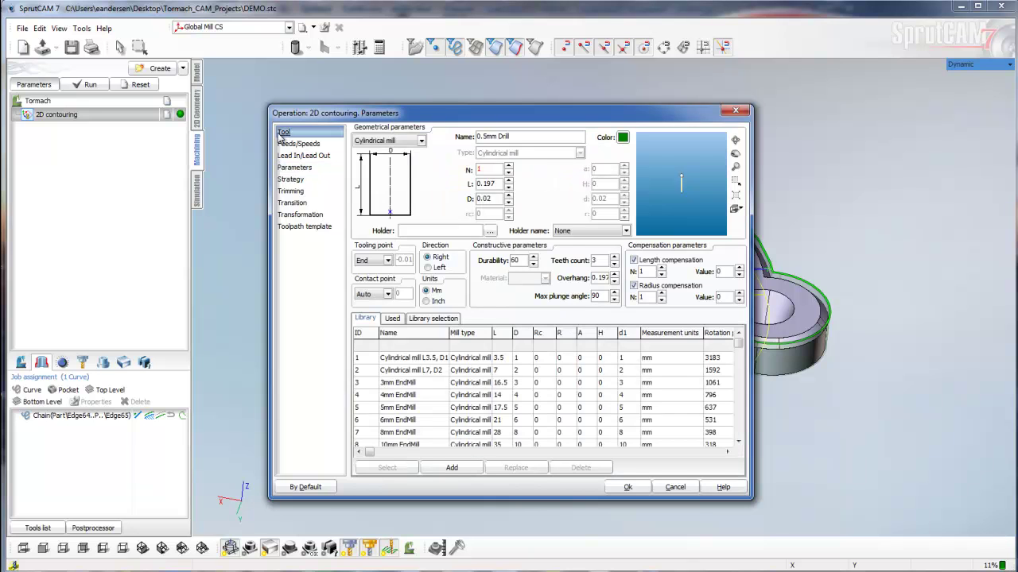
drag(738, 343, 744, 447)
click(400, 434)
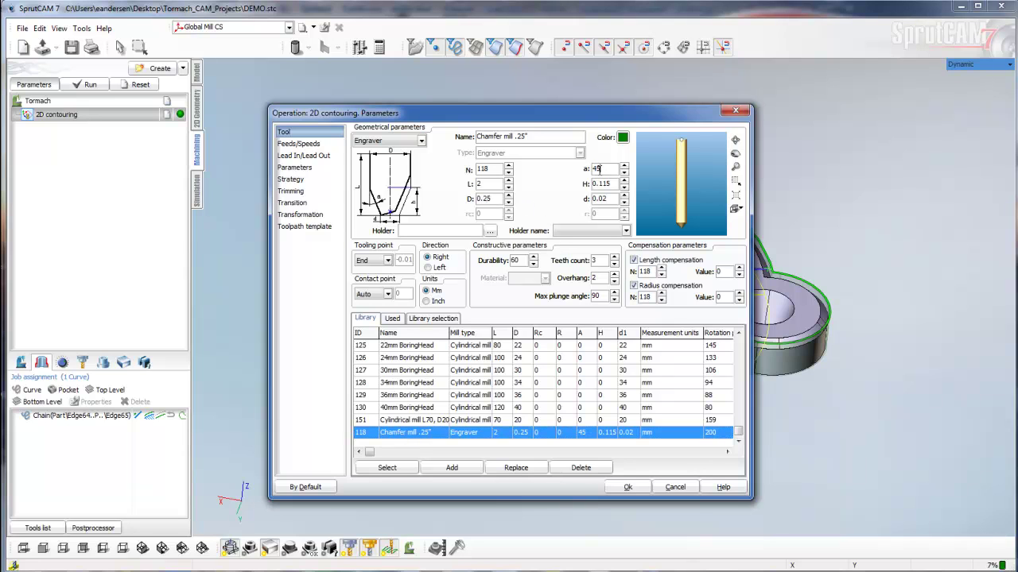
Examine the chamfer mill's tapered tip up close in the tool preview.
scroll(674, 220, up, 3)
scroll(675, 219, down, 3)
scroll(690, 201, up, 5)
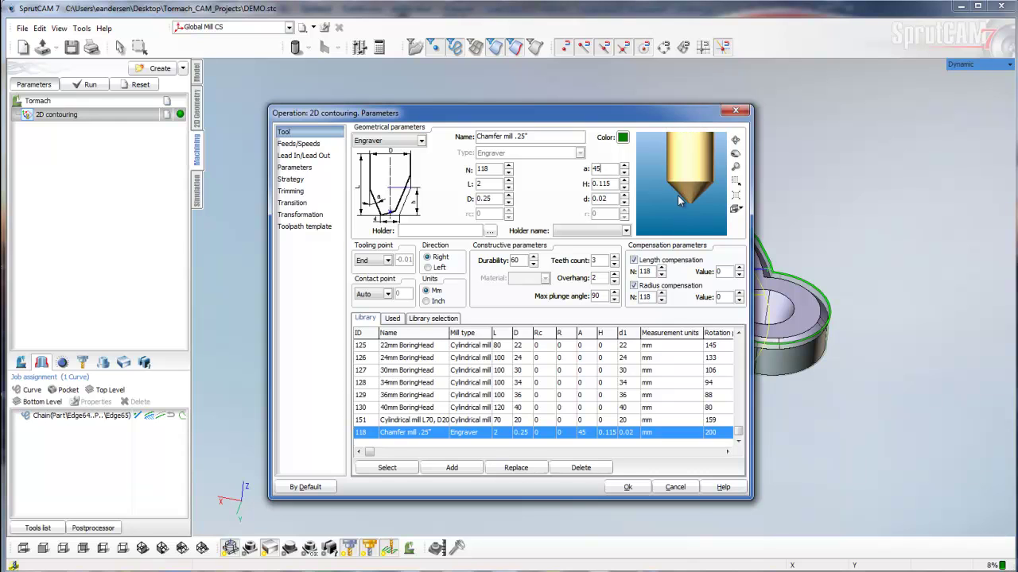
scroll(684, 210, down, 1)
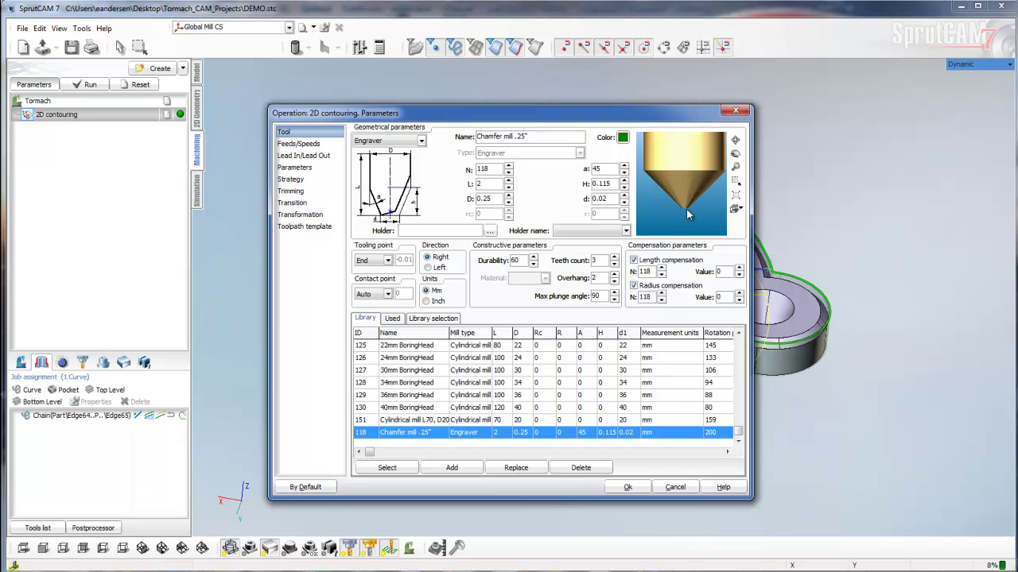
scroll(686, 209, up, 3)
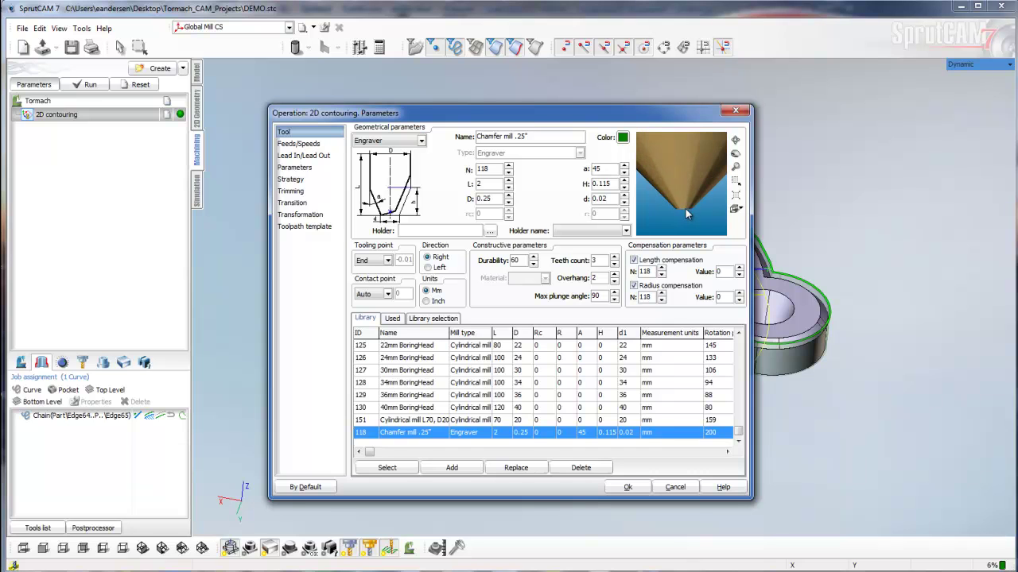
scroll(685, 214, down, 3)
middle_drag(684, 209, 694, 203)
scroll(684, 206, down, 1)
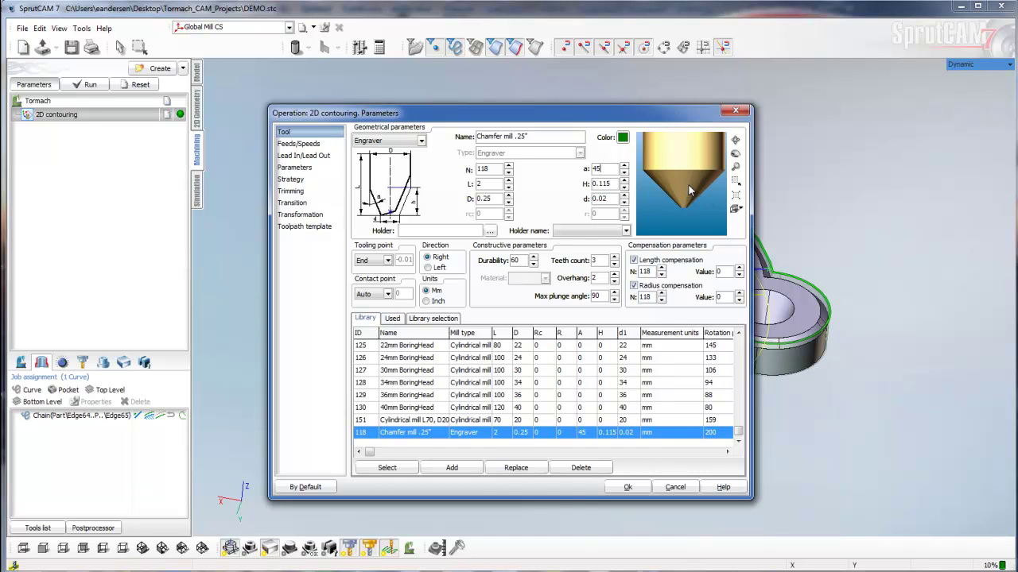
Set the lead-in safe level to .05 and use a Normal approach path with a distance of 0.15.
click(299, 146)
click(299, 157)
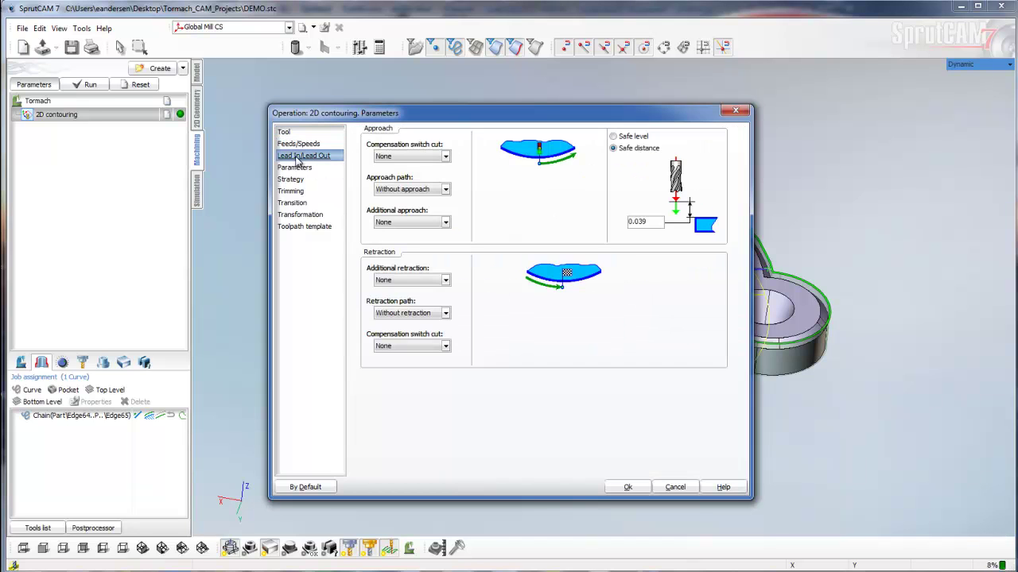
click(613, 137)
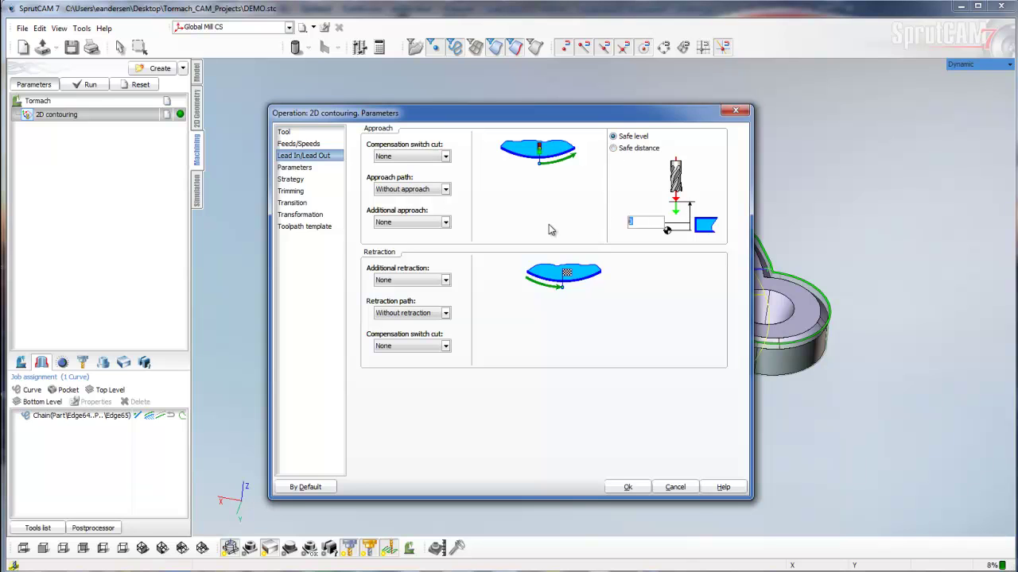
text(.05)
click(445, 190)
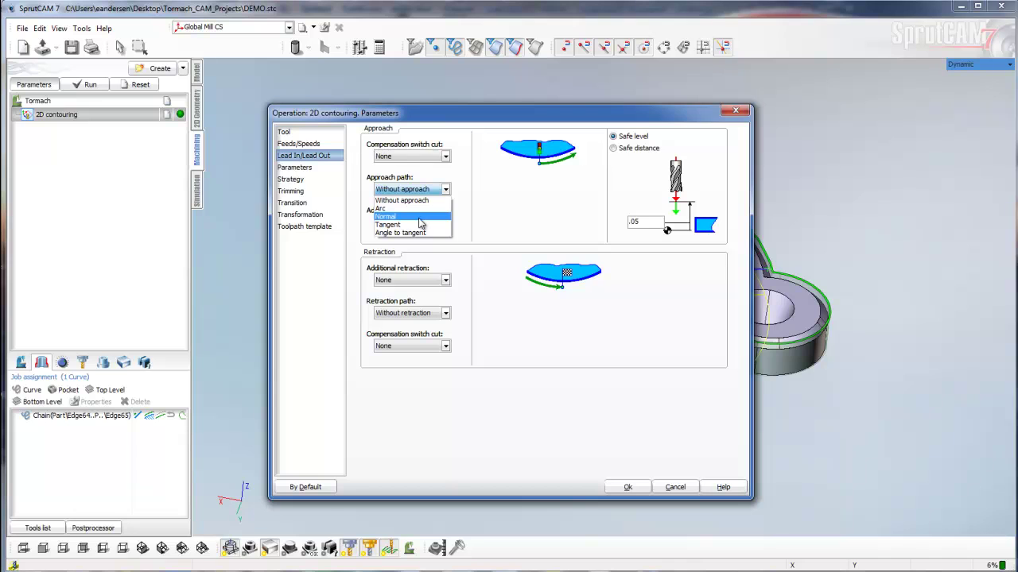
click(420, 217)
double_click(575, 192)
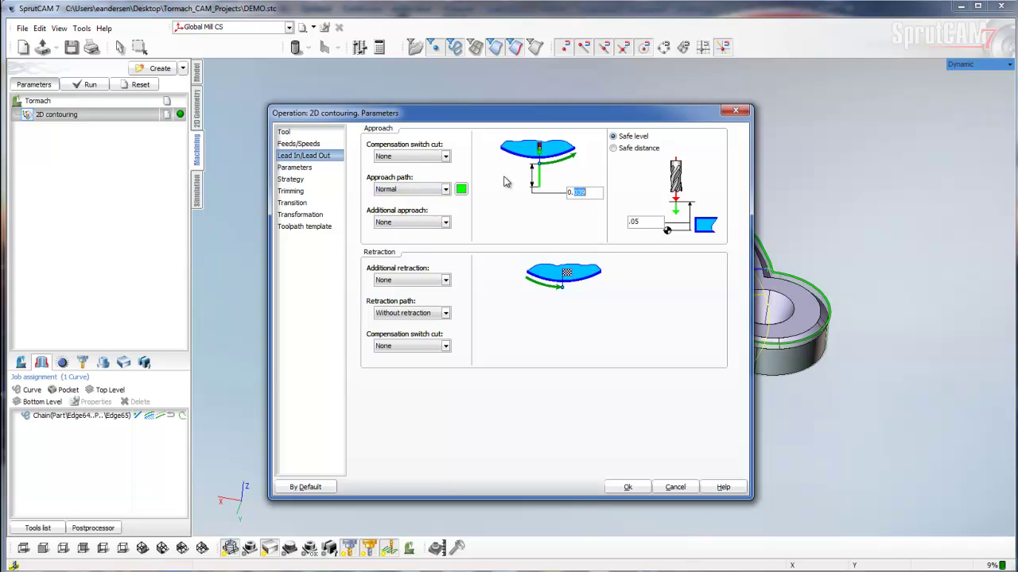
text(0.15)
Enable a custom bottom level of -0.05 for the 2D contouring operation and accept the parameters.
click(296, 167)
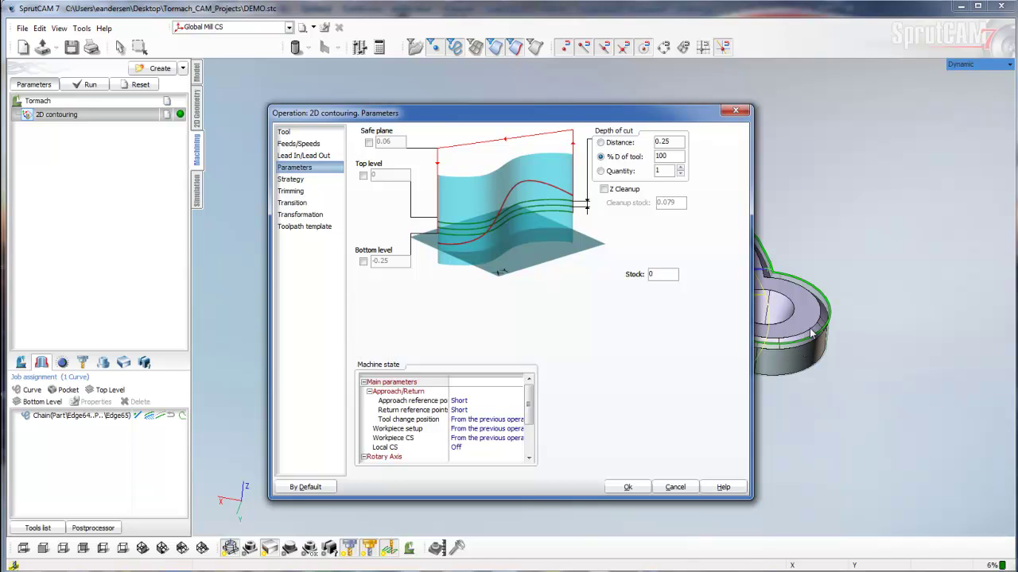
click(363, 262)
click(628, 487)
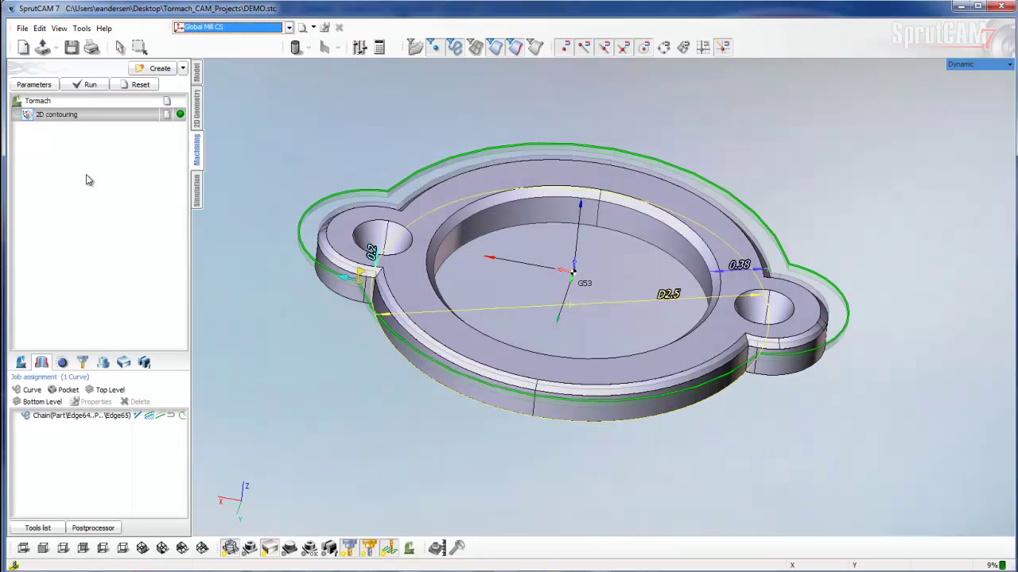
Simulate the 2D contouring toolpath, viewing the chamfer mill against the part from a low side angle.
click(198, 192)
middle_drag(313, 339, 291, 301)
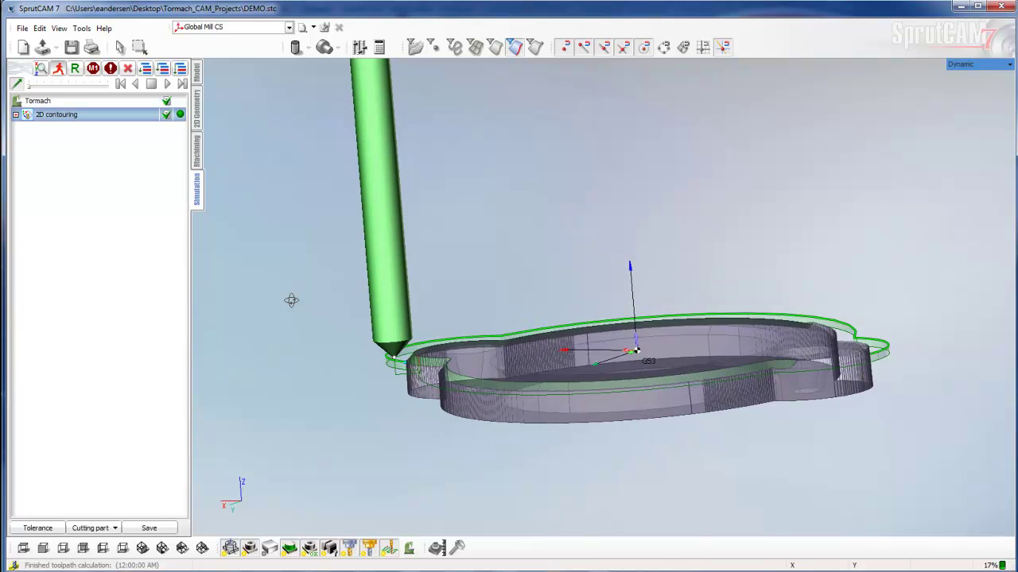
click(167, 84)
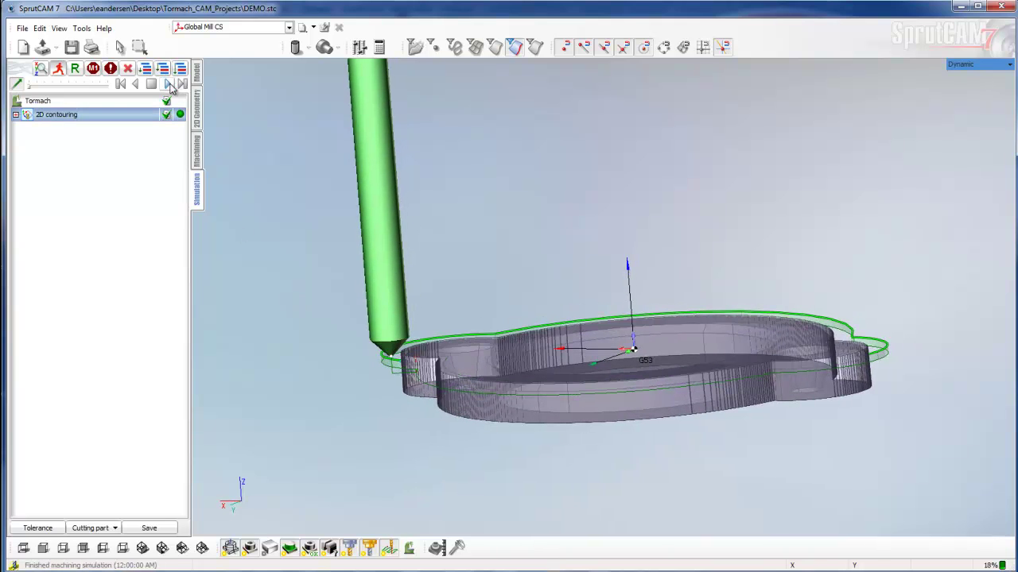
click(168, 84)
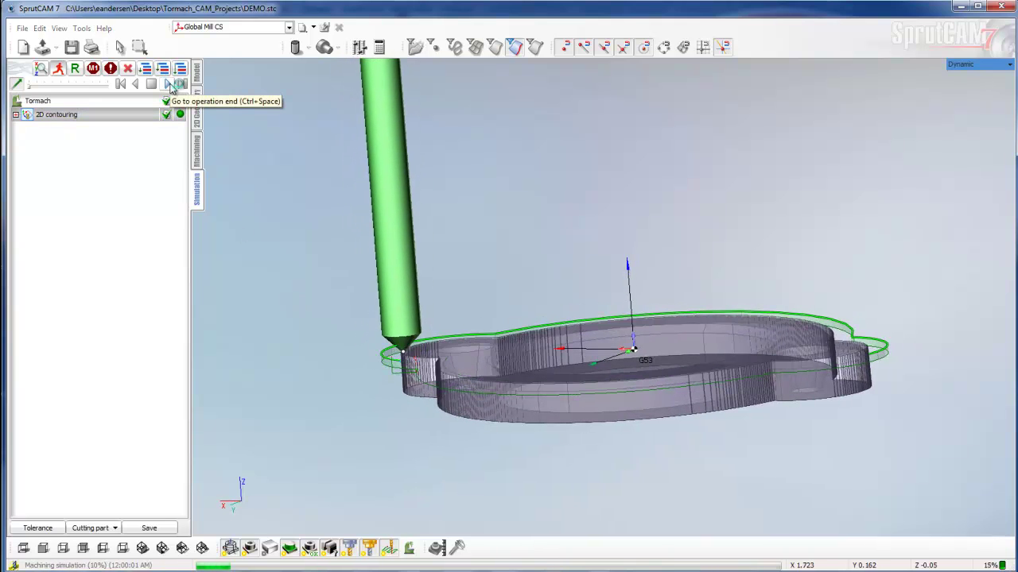
Check the chamfer mill's geometry and compensation settings in the 2D contouring parameters and accept them.
click(198, 147)
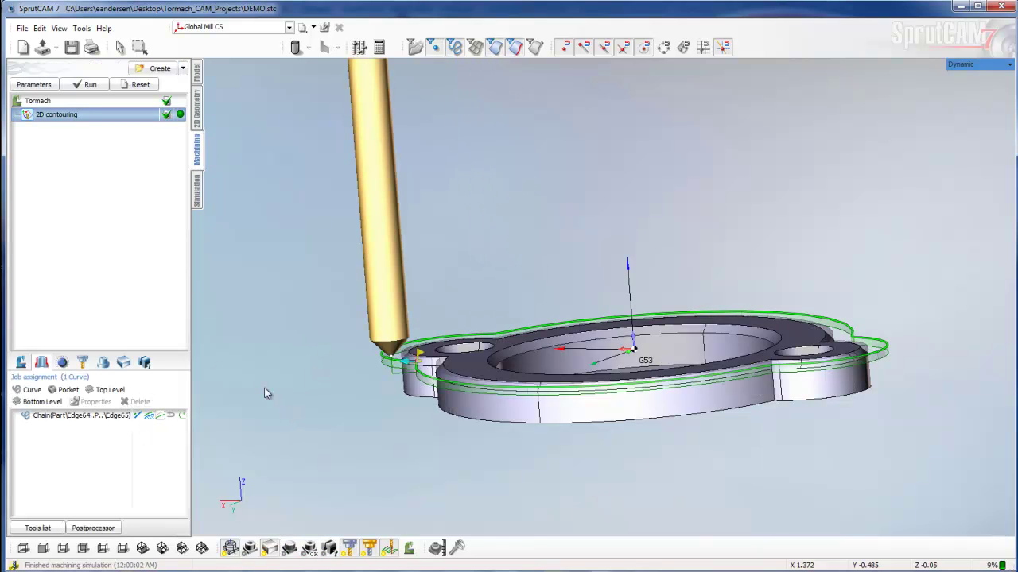
double_click(128, 120)
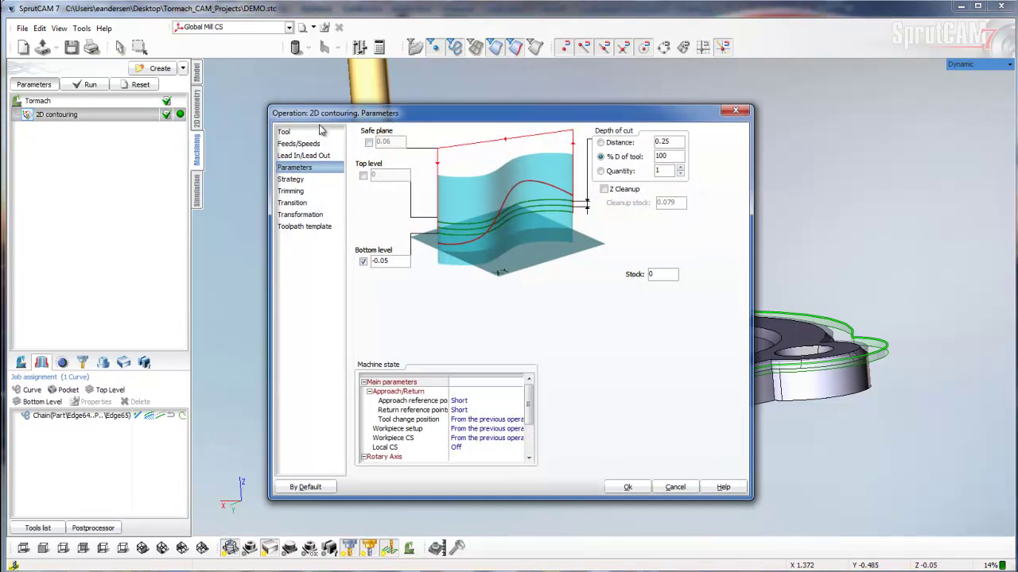
click(285, 133)
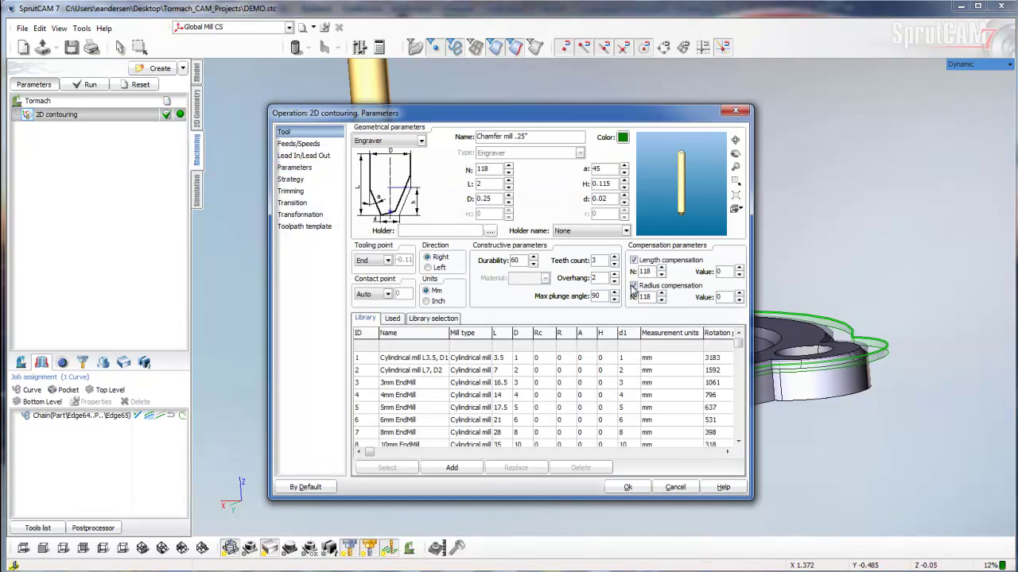
click(630, 487)
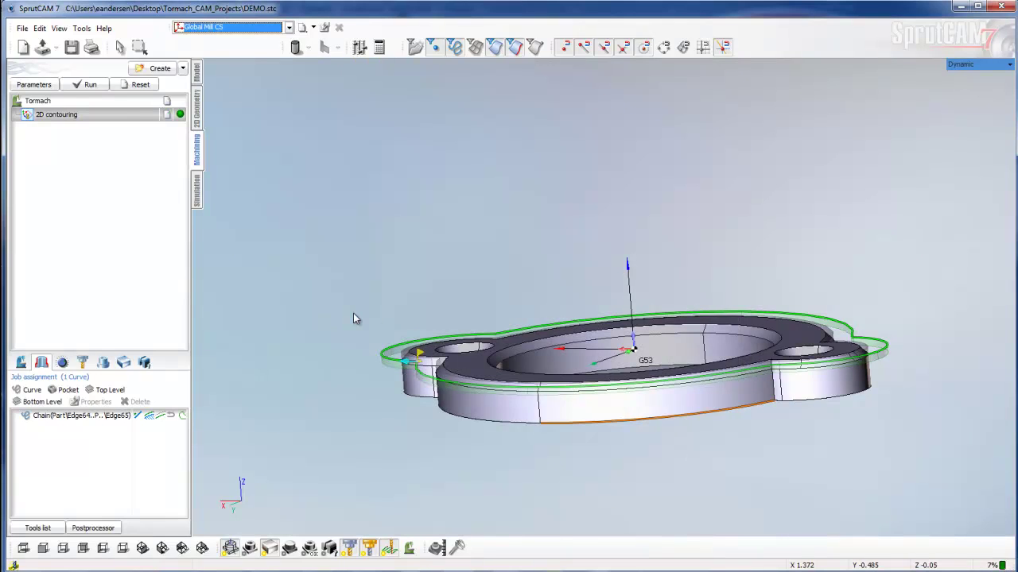
Calculate the 2D contouring toolpath and switch the outer edge chain so the tool centre follows the curve without an offset.
click(90, 84)
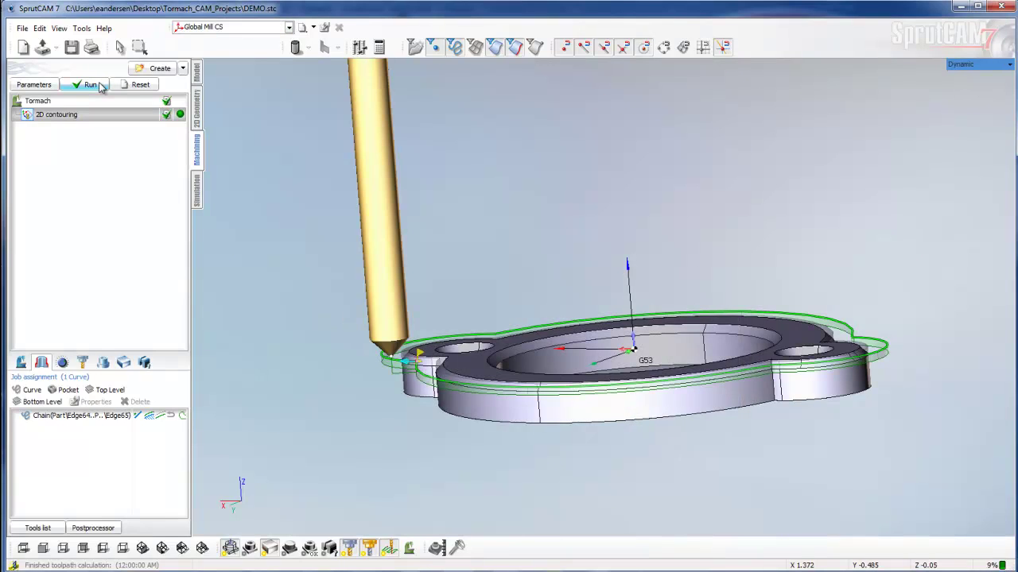
click(151, 415)
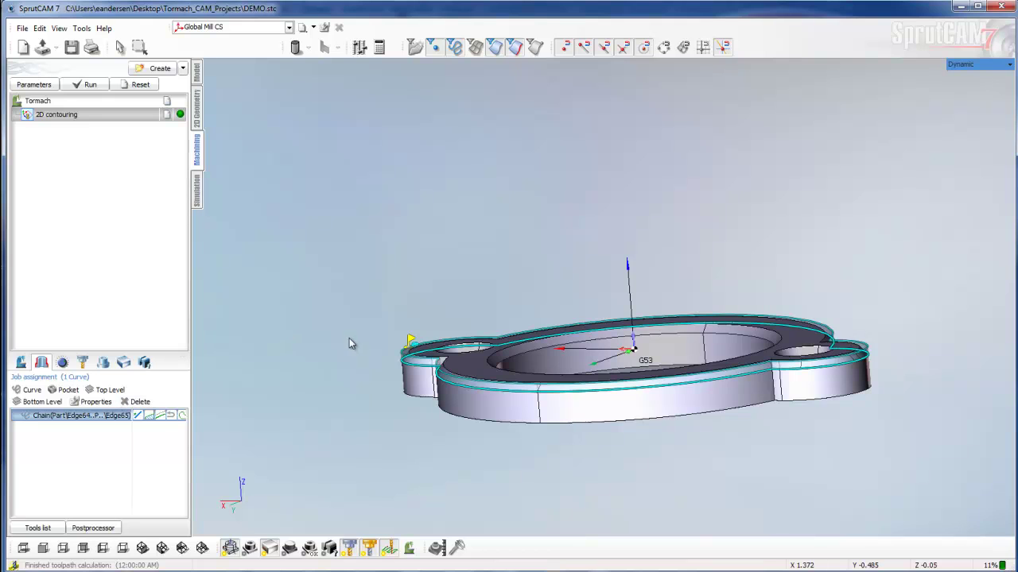
middle_drag(349, 340, 365, 375)
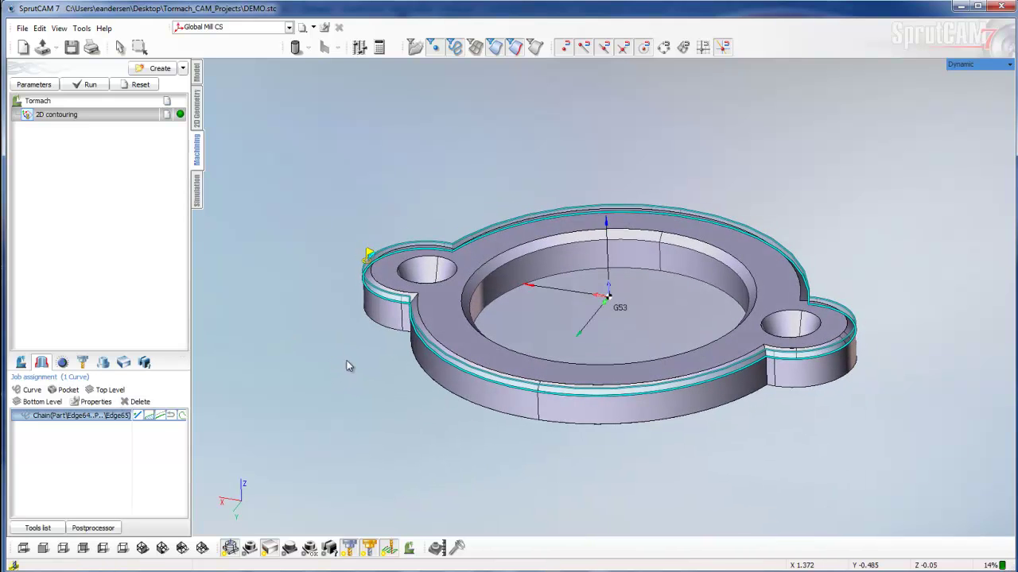
Recalculate the toolpath with the tool centred on the chain and simulate it, viewing the chamfer mill from a low side angle.
click(89, 85)
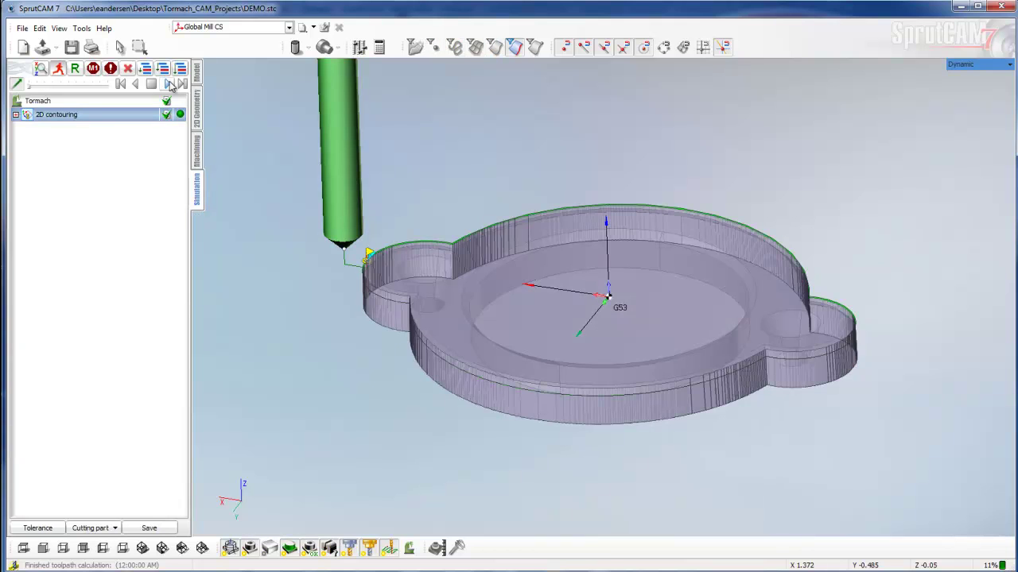
click(168, 85)
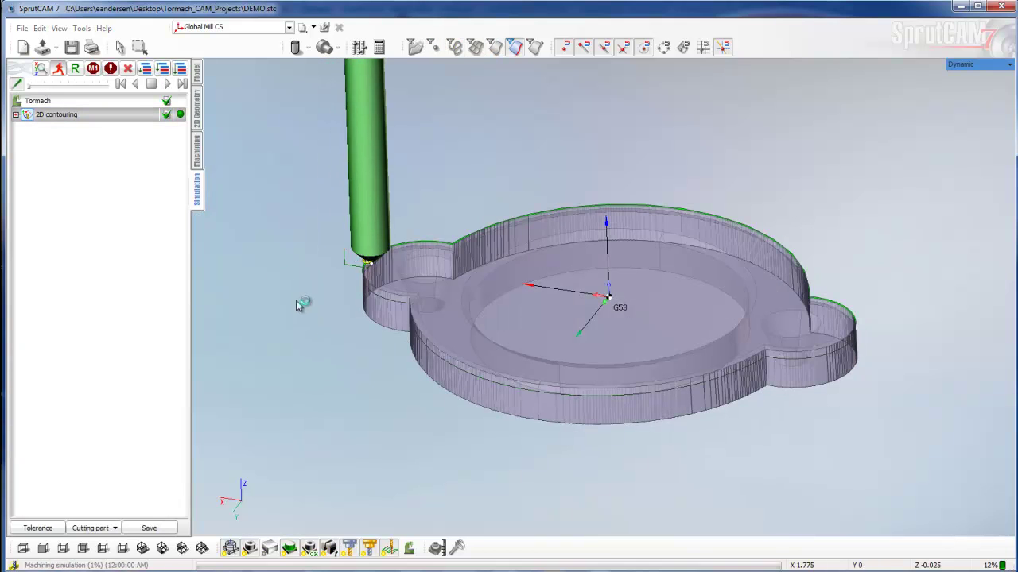
middle_drag(297, 301, 295, 285)
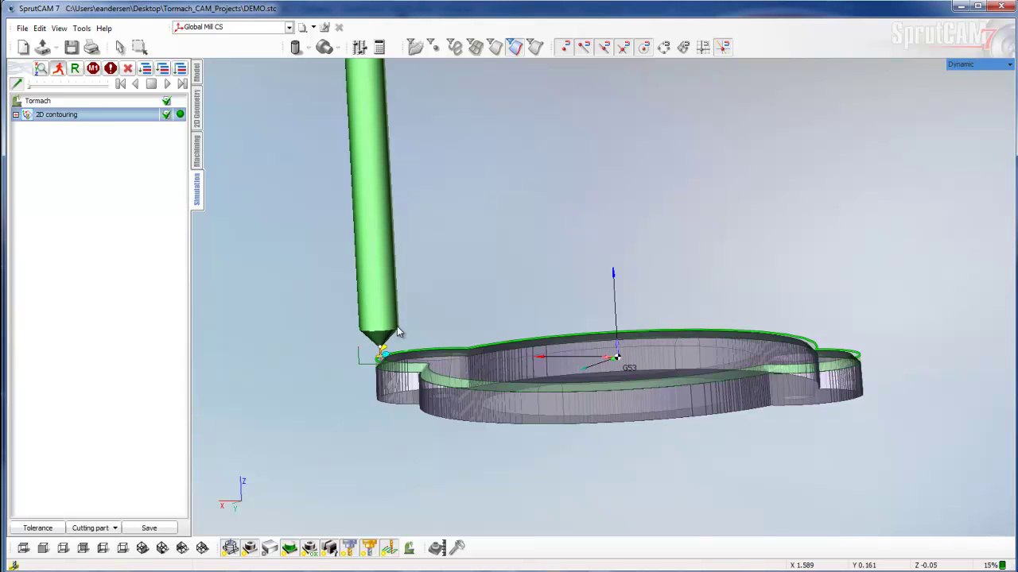
Set the bottom level to -0.1 and the stock to .05 in the 2D contouring parameters and accept them.
click(198, 155)
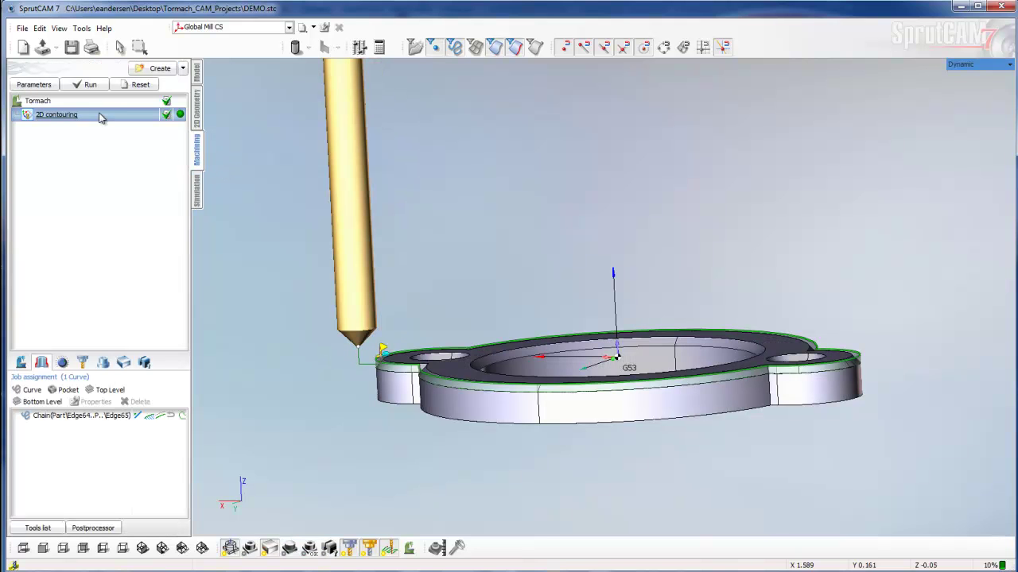
double_click(95, 119)
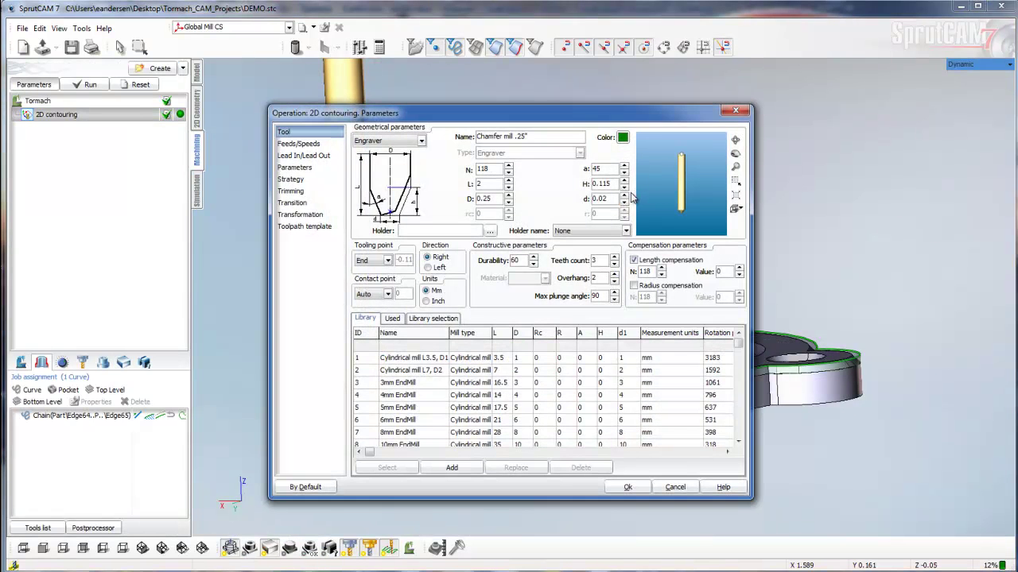
click(294, 170)
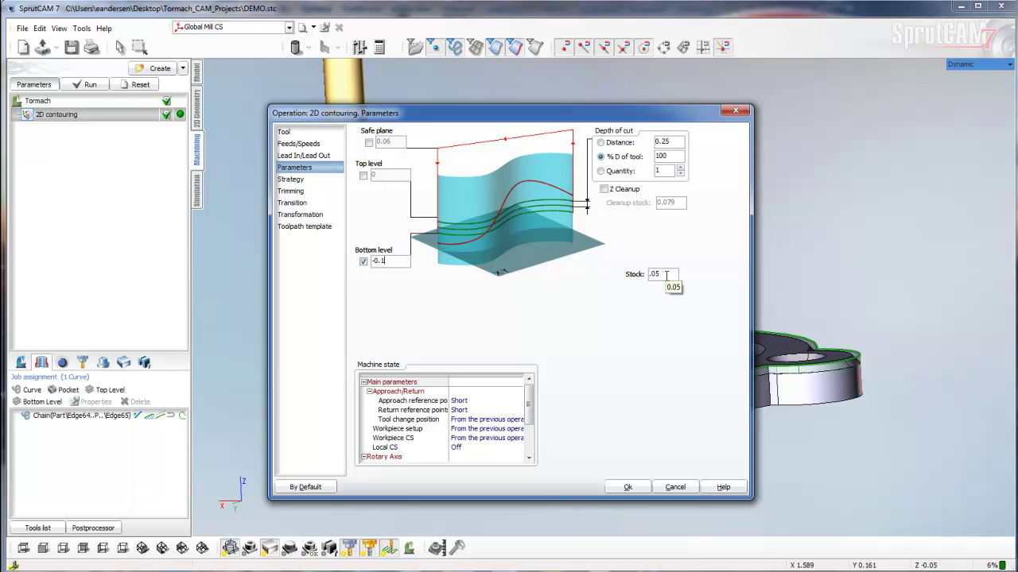
click(644, 488)
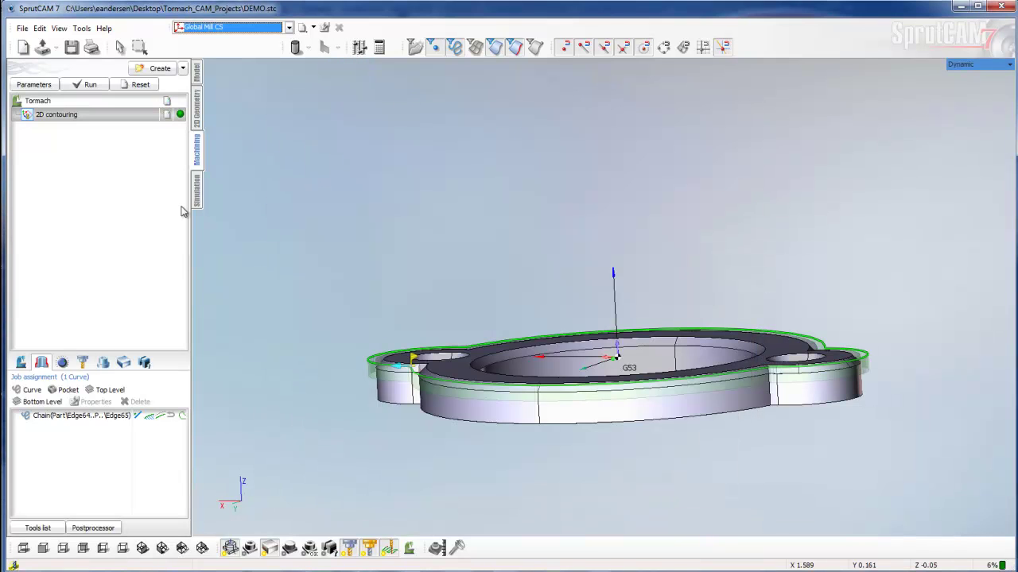
Recalculate and simulate the 2D contouring toolpath, examining close up how the chamfer mill's cone cuts the flange's outer edge.
click(88, 84)
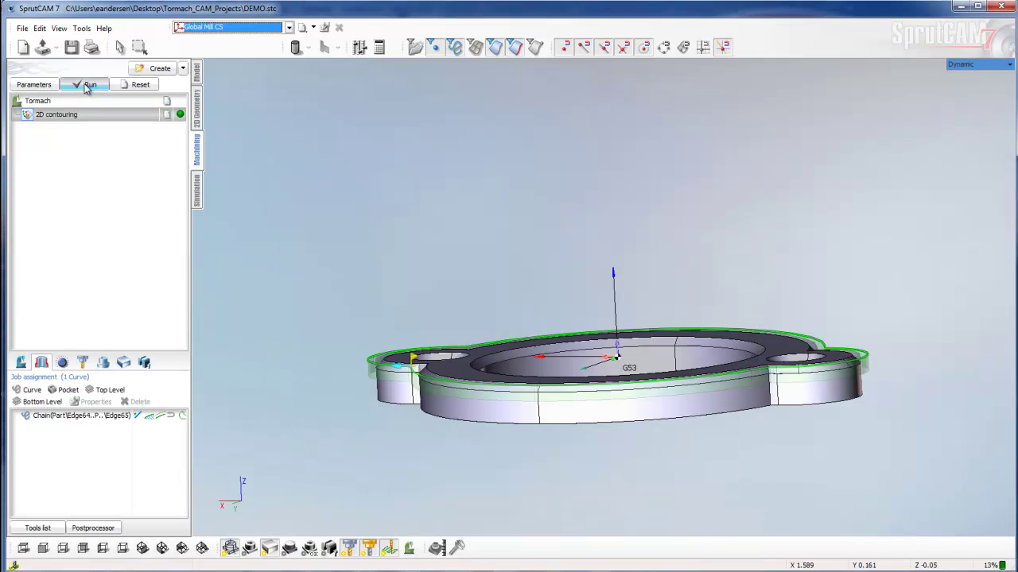
click(197, 189)
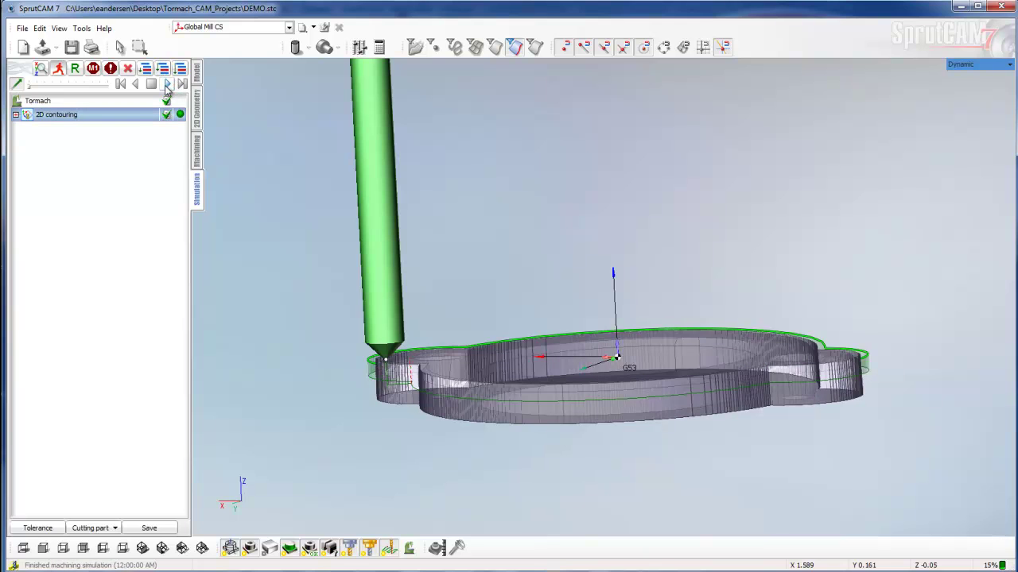
click(167, 84)
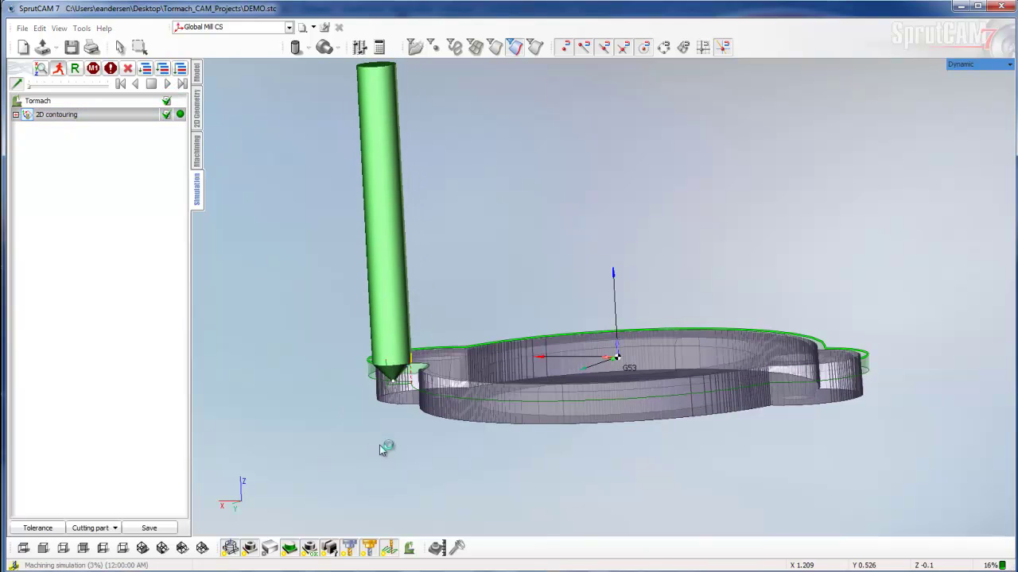
middle_drag(394, 422, 468, 421)
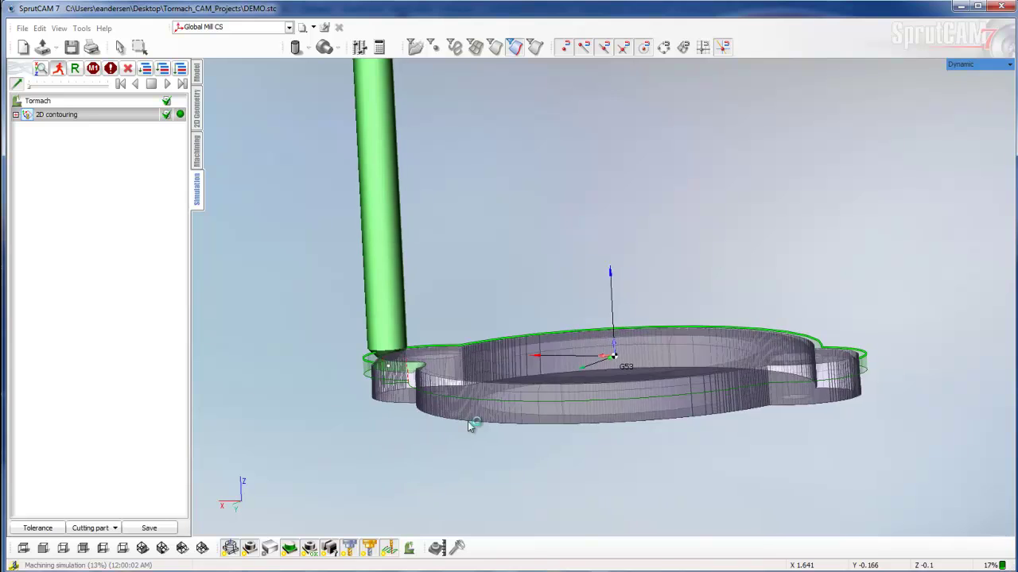
right_drag(469, 425, 561, 404)
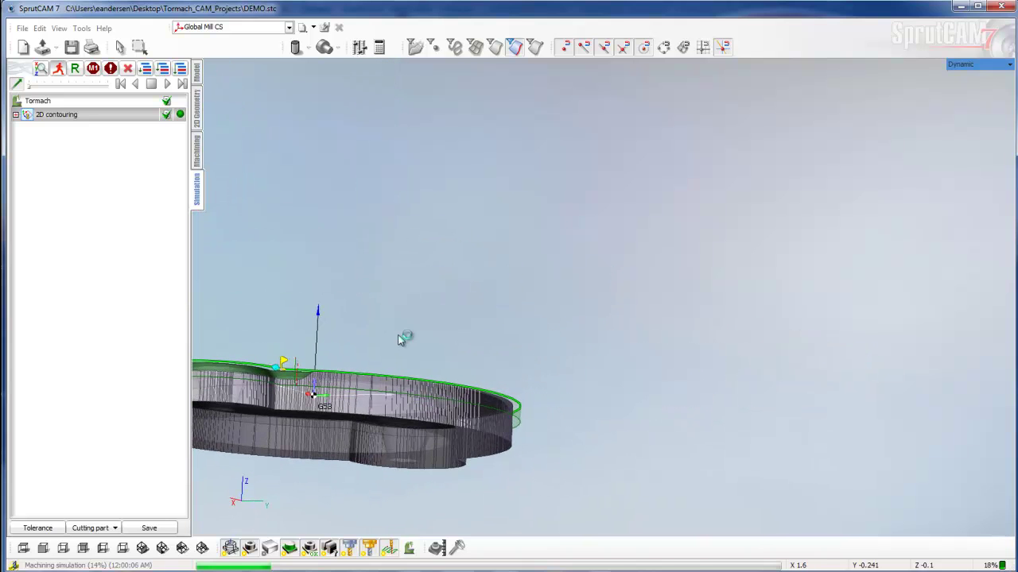
right_drag(406, 296, 503, 322)
scroll(517, 373, up, 5)
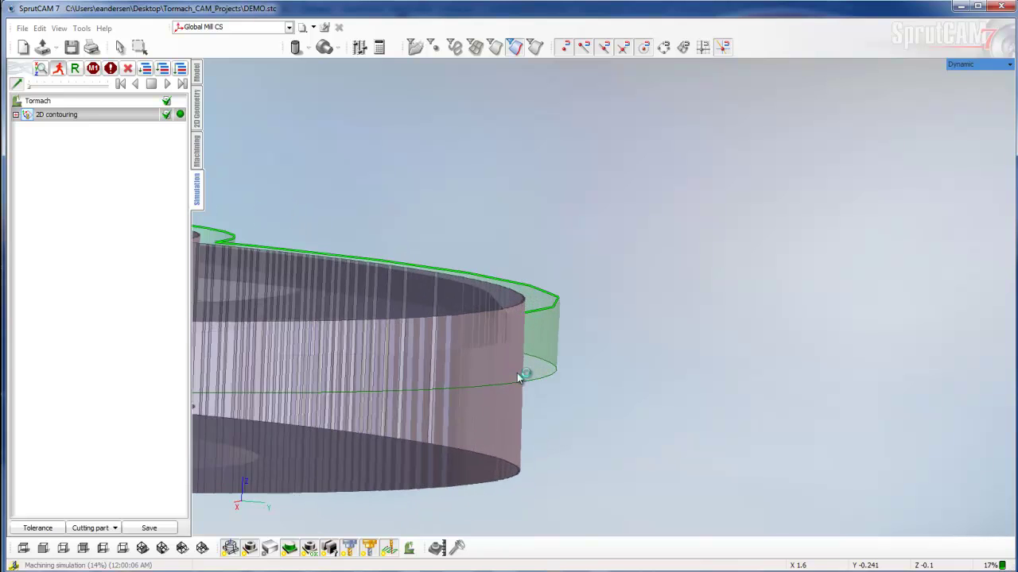
scroll(517, 372, up, 1)
scroll(517, 373, down, 1)
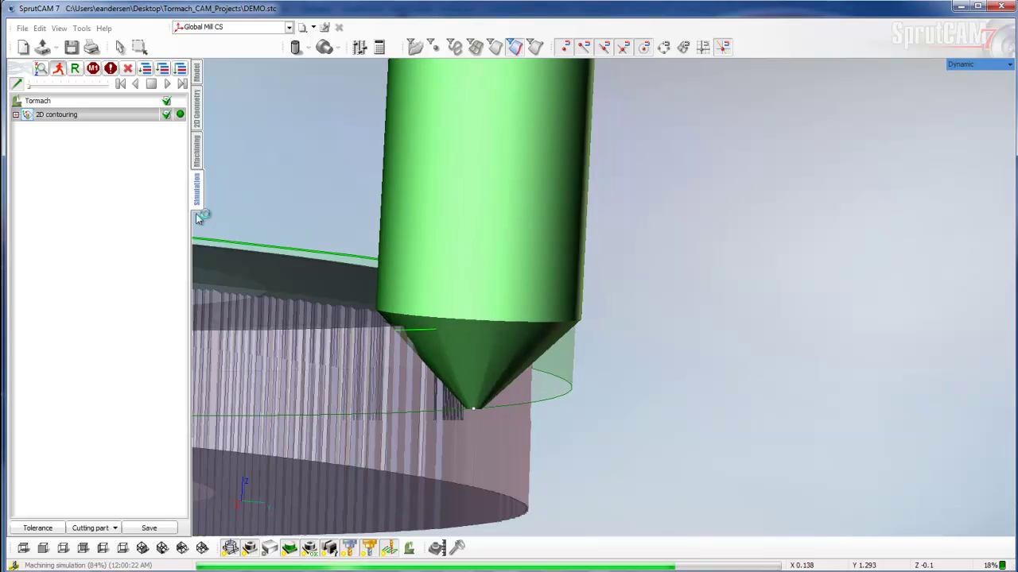
middle_drag(285, 293, 596, 293)
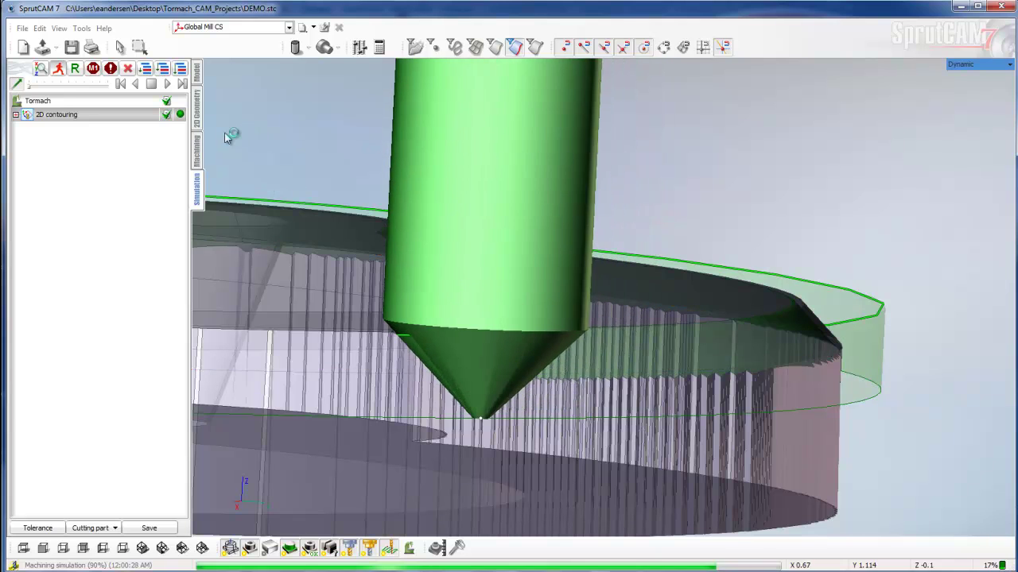
Return to the machining setup and examine the calculated toolpath around the flange's outer chamfer from several angles.
click(197, 155)
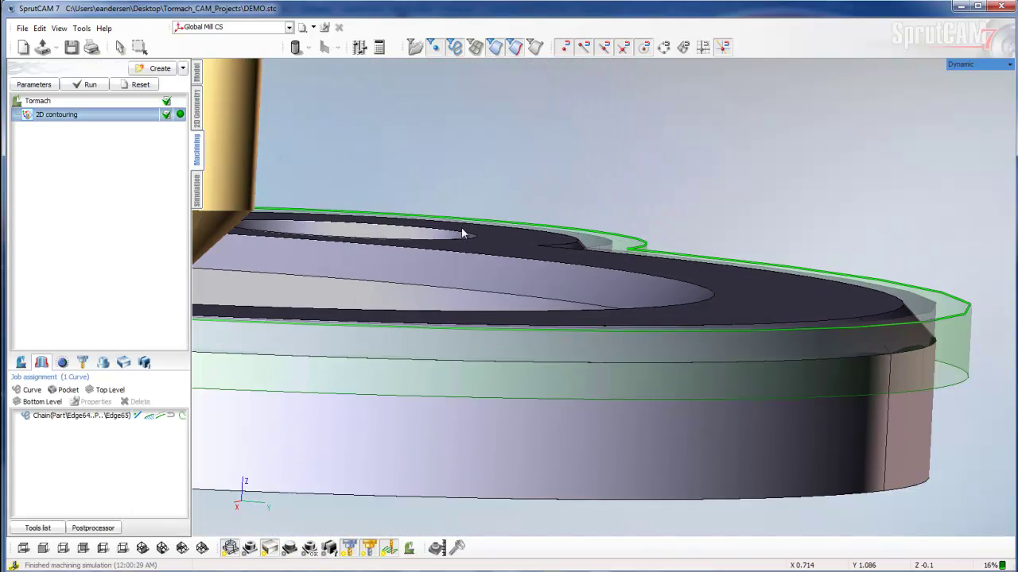
scroll(461, 228, down, 4)
middle_drag(483, 234, 721, 305)
scroll(721, 305, up, 3)
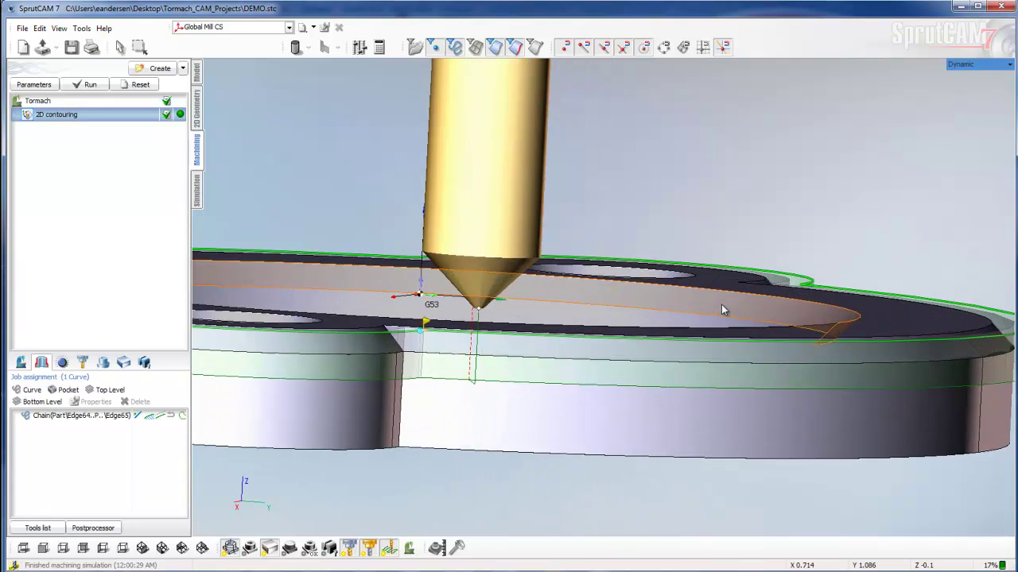
scroll(699, 299, down, 4)
scroll(688, 296, down, 3)
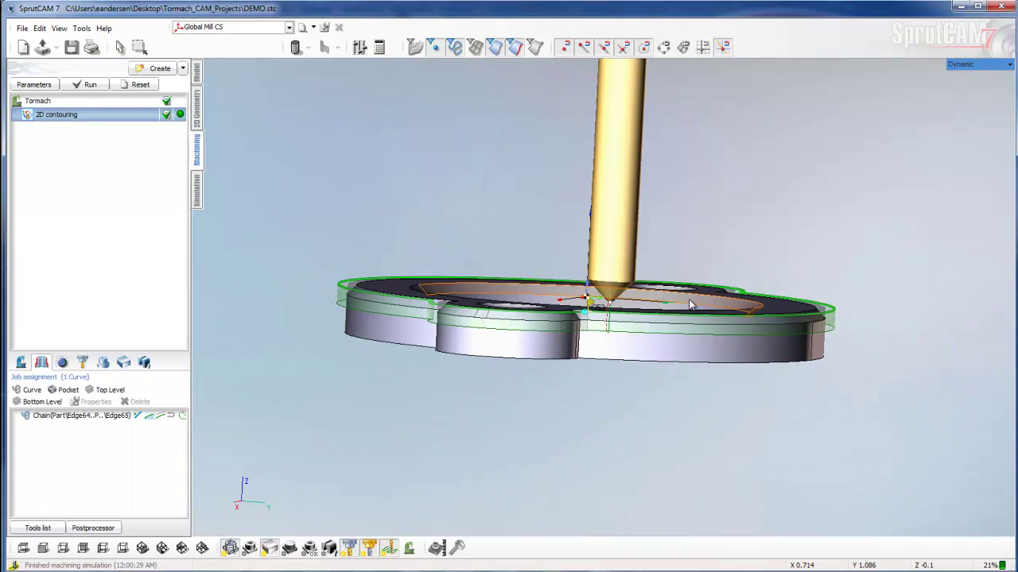
middle_drag(617, 302, 582, 345)
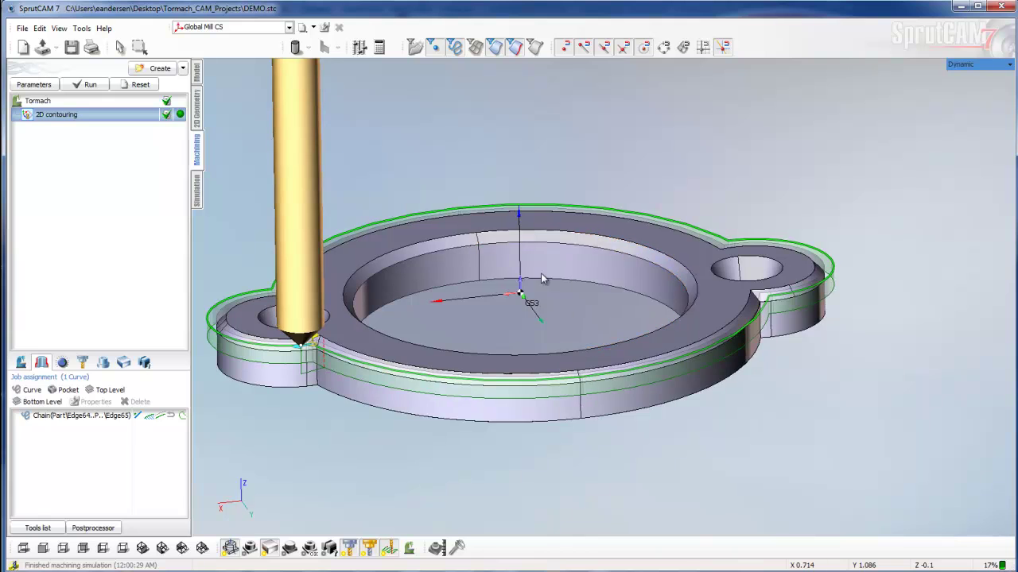
middle_click(622, 235)
scroll(623, 236, down, 2)
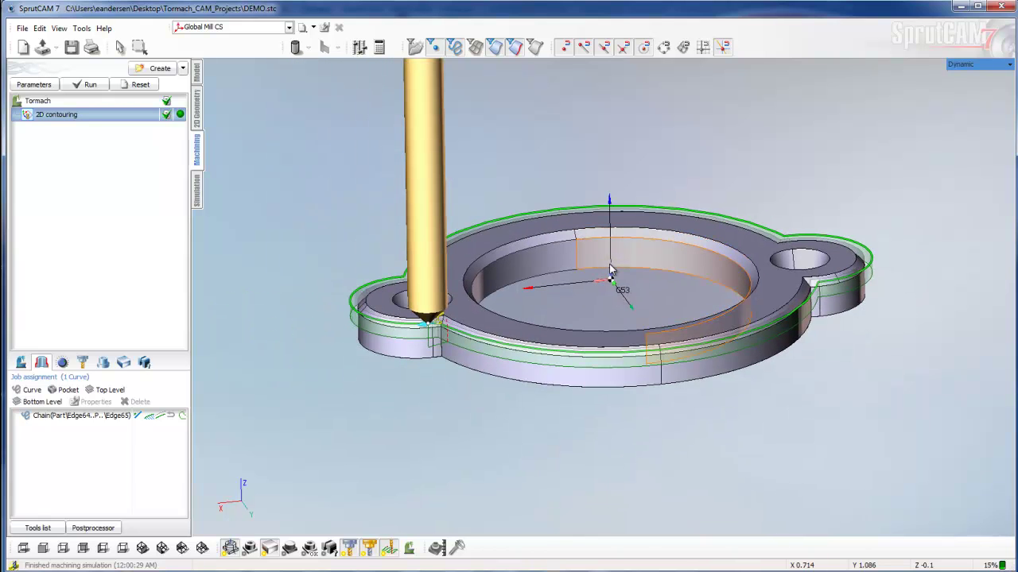
right_drag(554, 225, 534, 236)
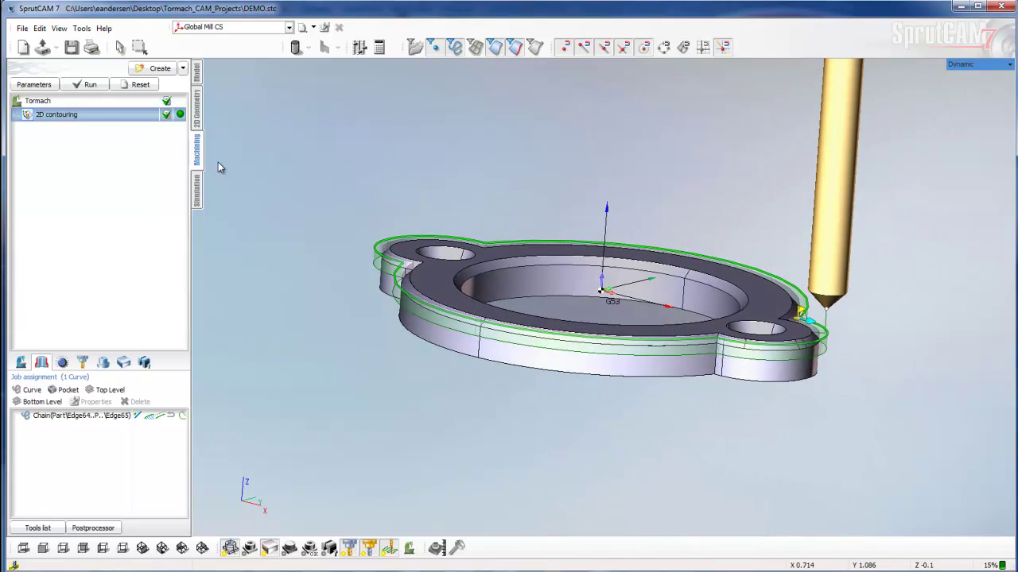
Delete the existing 2D contouring operation and create a new 2D contouring finishing operation in its place.
right_click(96, 117)
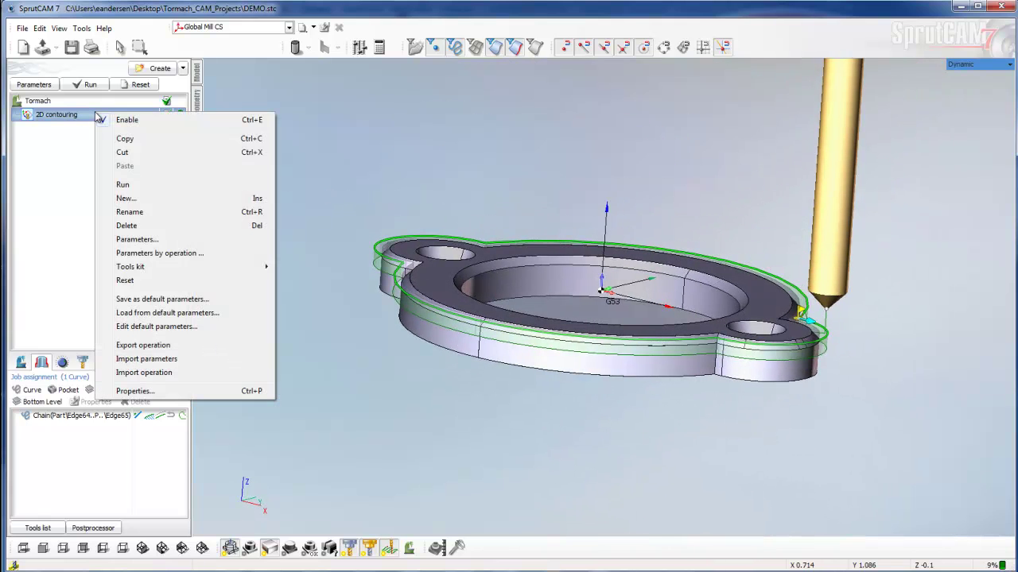
click(123, 227)
click(485, 324)
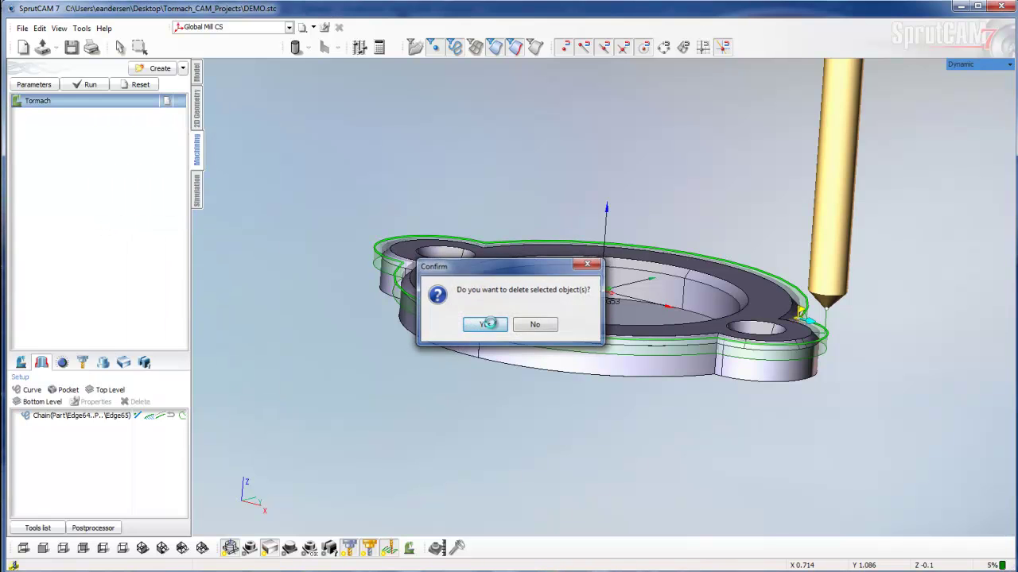
click(182, 69)
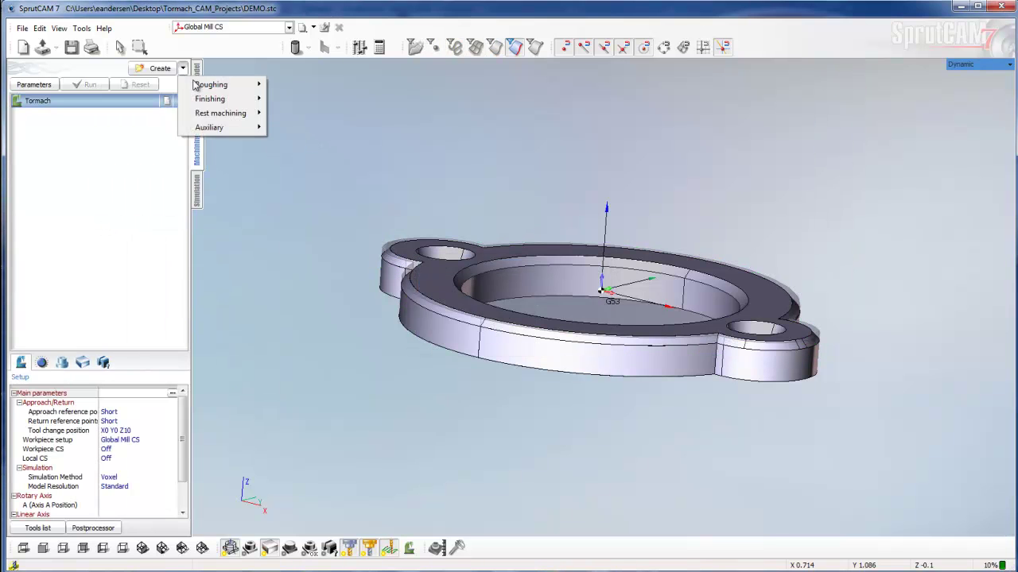
mouse_move(209, 99)
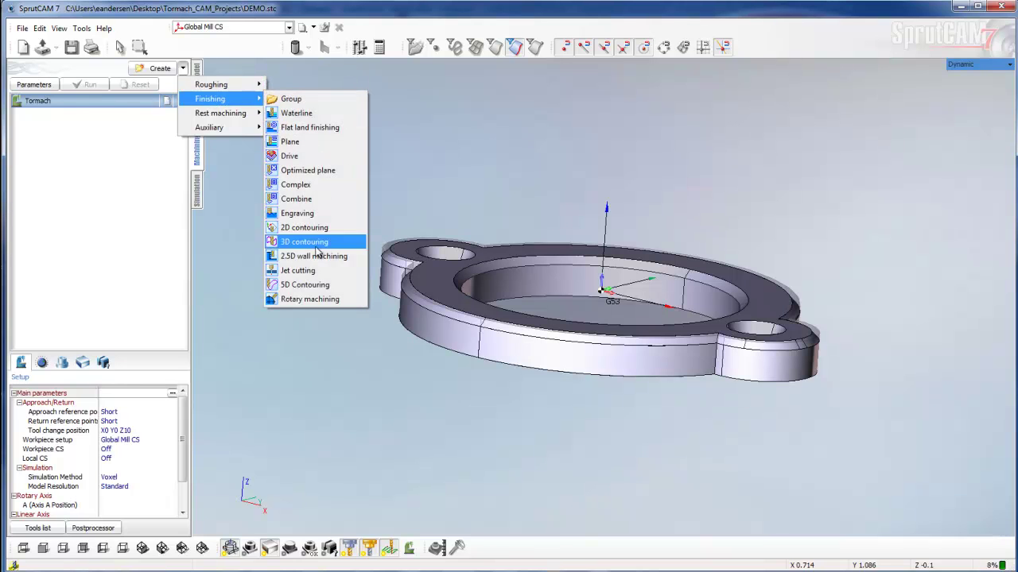
click(302, 228)
click(70, 118)
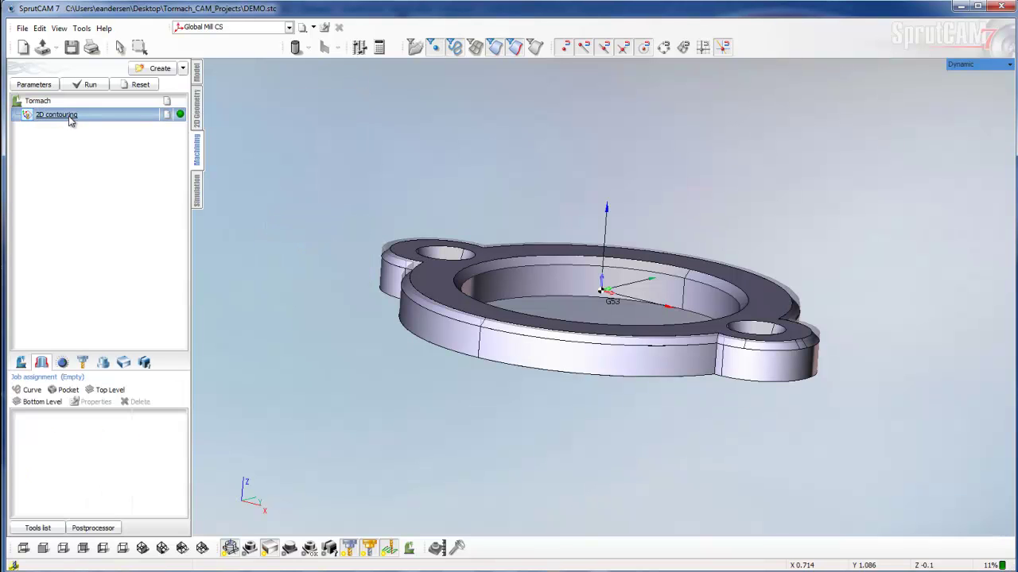
Select the upper edges of the outer chamfer all around the flange and add them to the job assignment as a curve.
right_drag(334, 218, 378, 285)
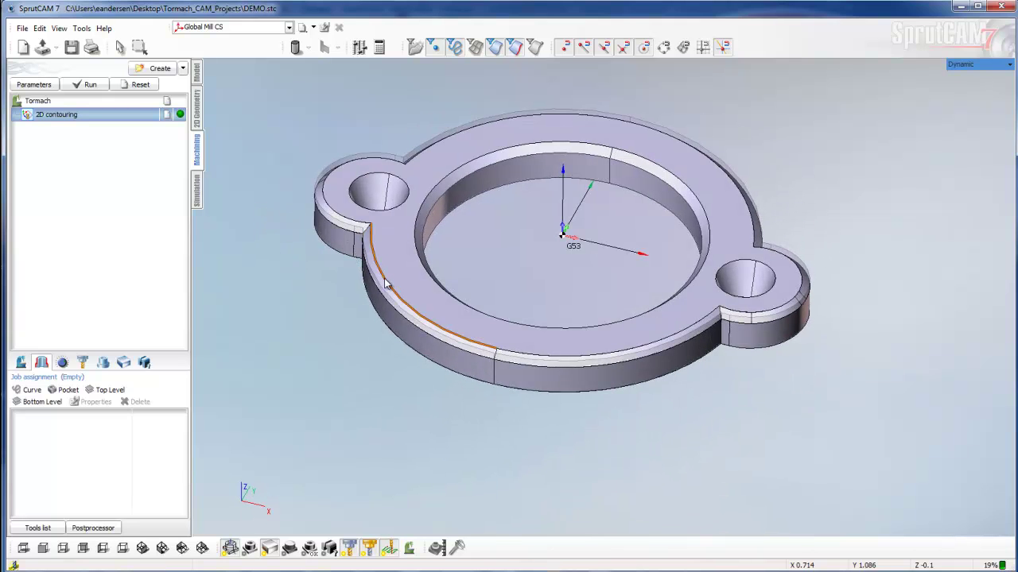
click(384, 284)
click(600, 386)
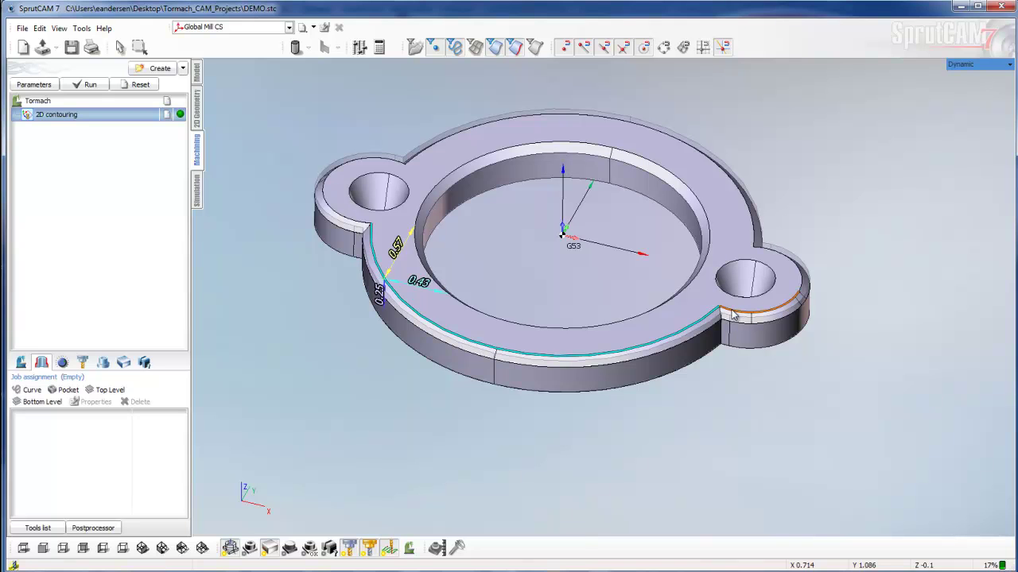
click(733, 316)
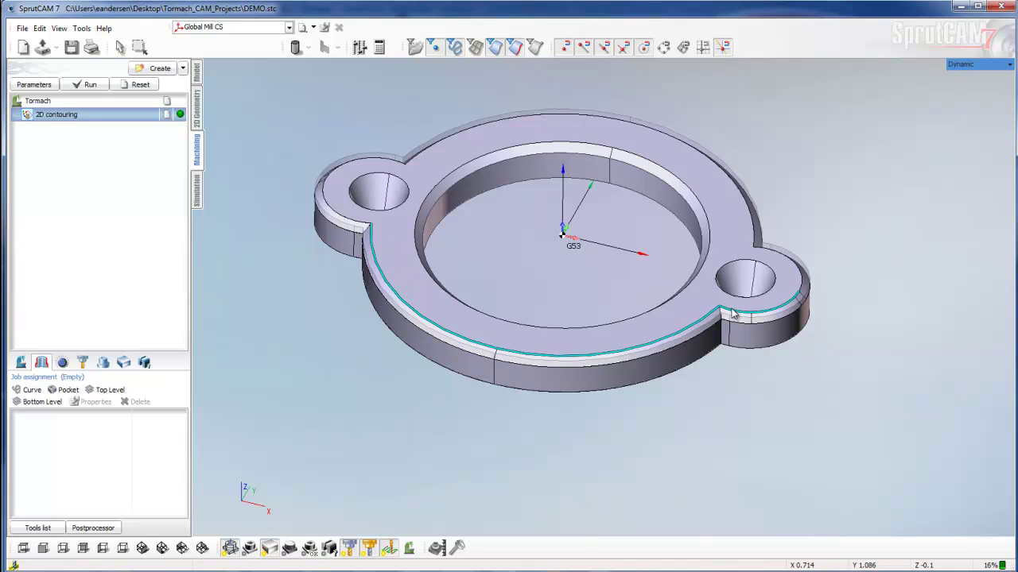
click(755, 237)
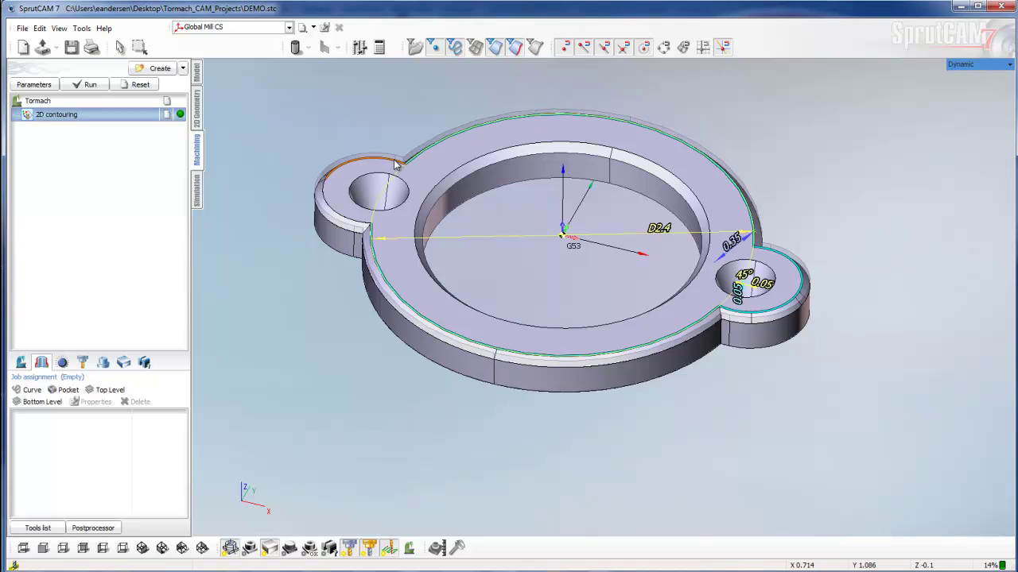
click(396, 164)
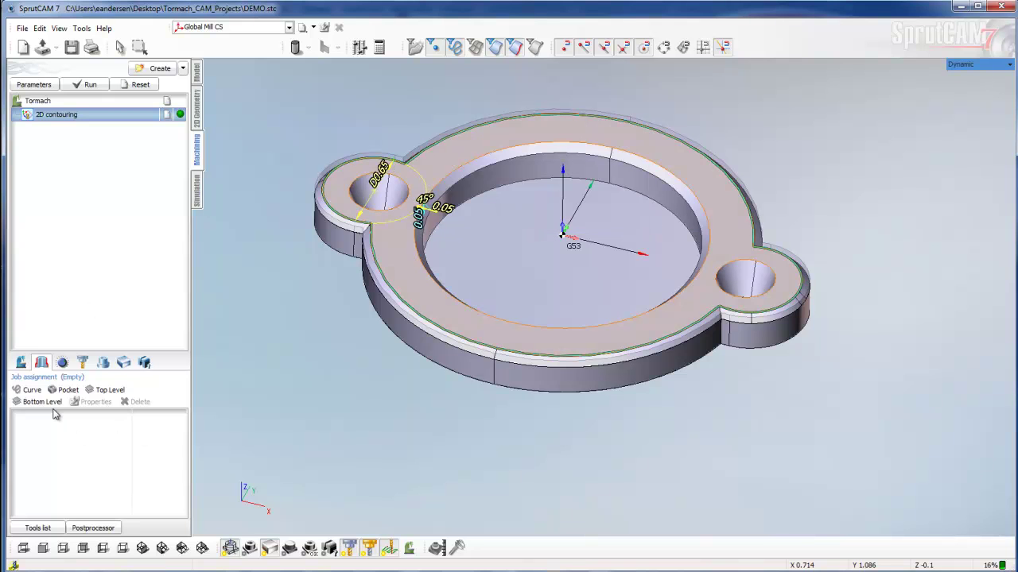
click(32, 391)
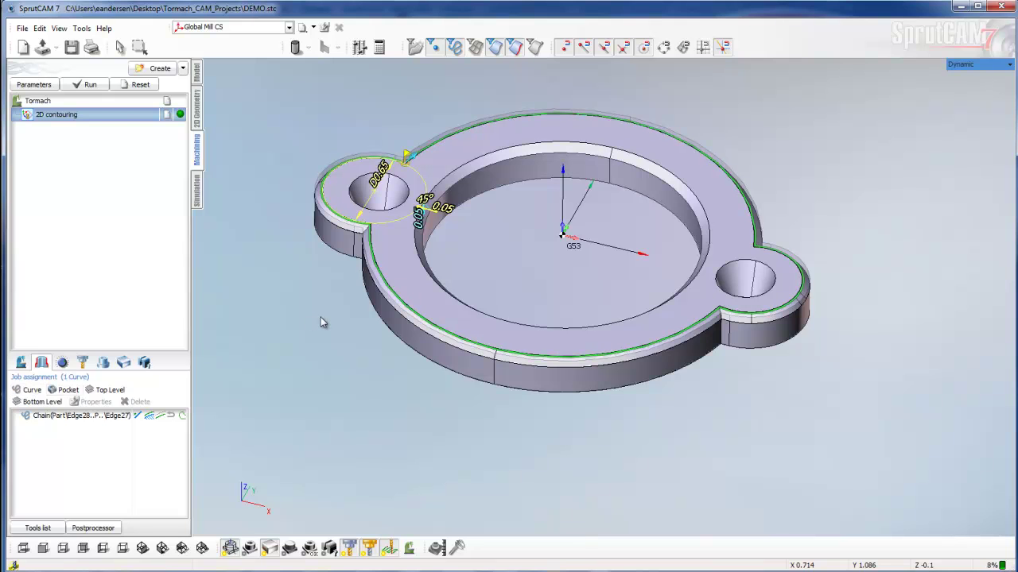
Choose the Chamfer mill .25" from the tool library for the new 2D contouring operation and inspect its tip in the preview.
double_click(56, 115)
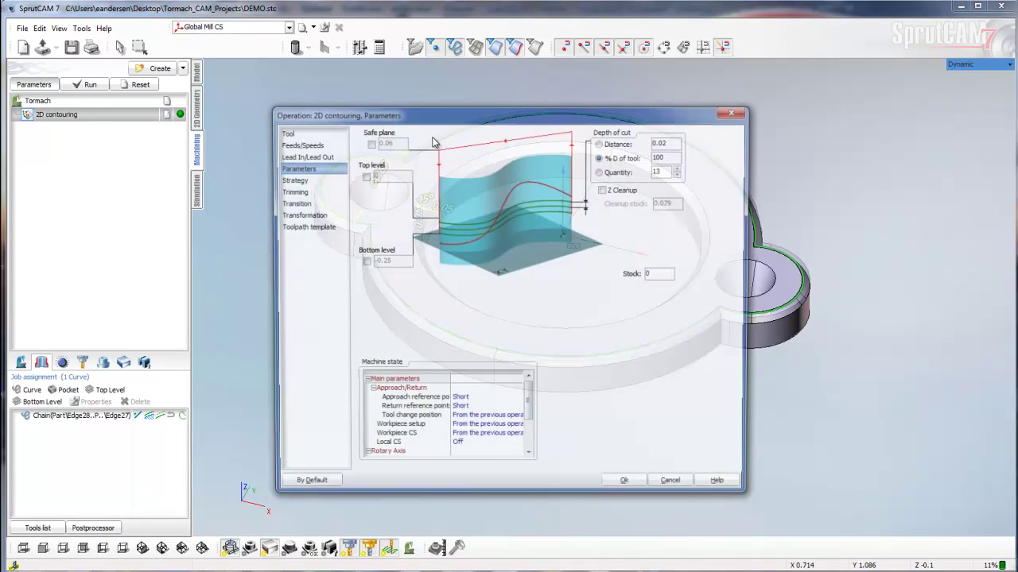
click(285, 135)
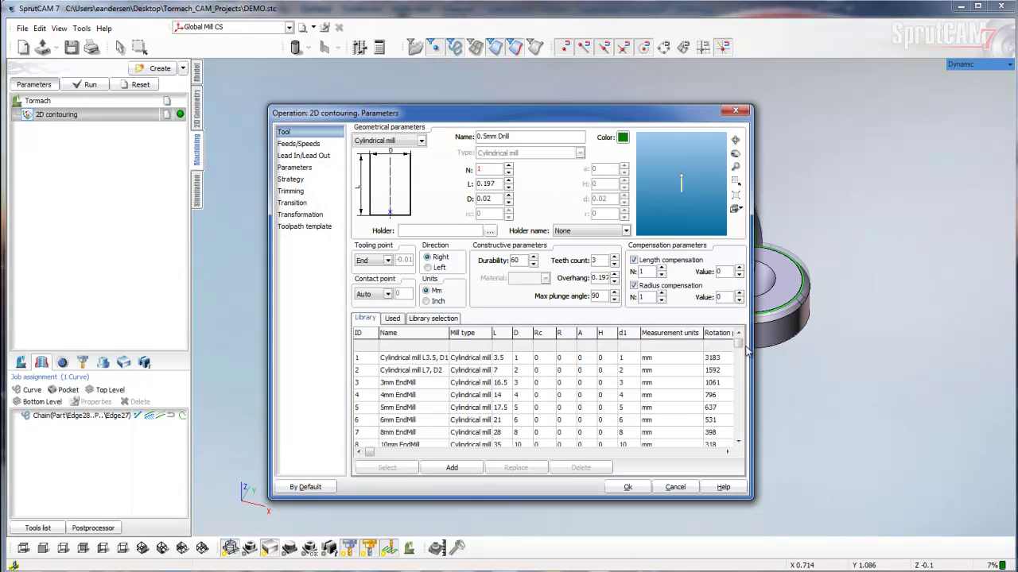
drag(738, 347, 739, 436)
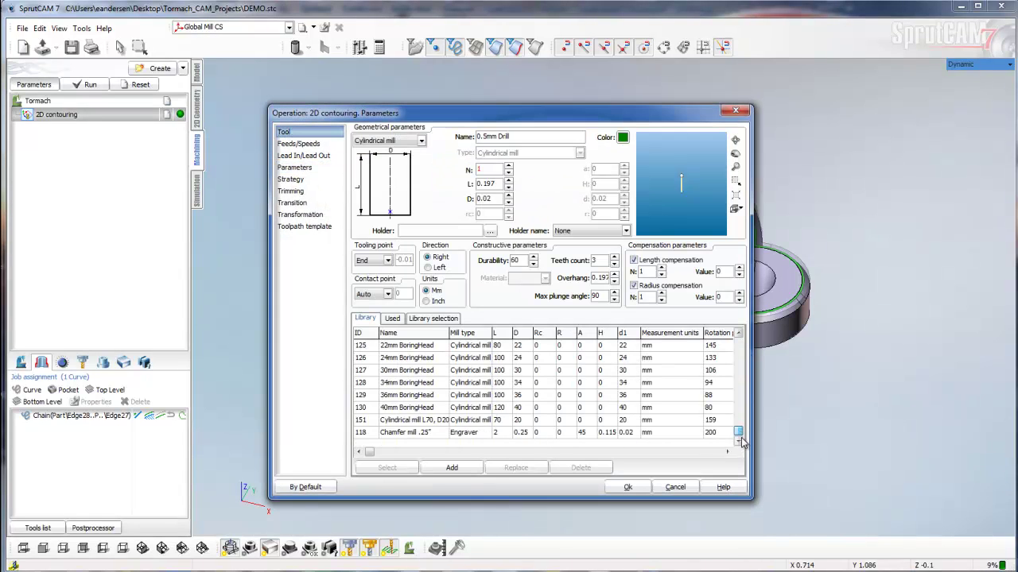
click(390, 432)
scroll(676, 207, up, 3)
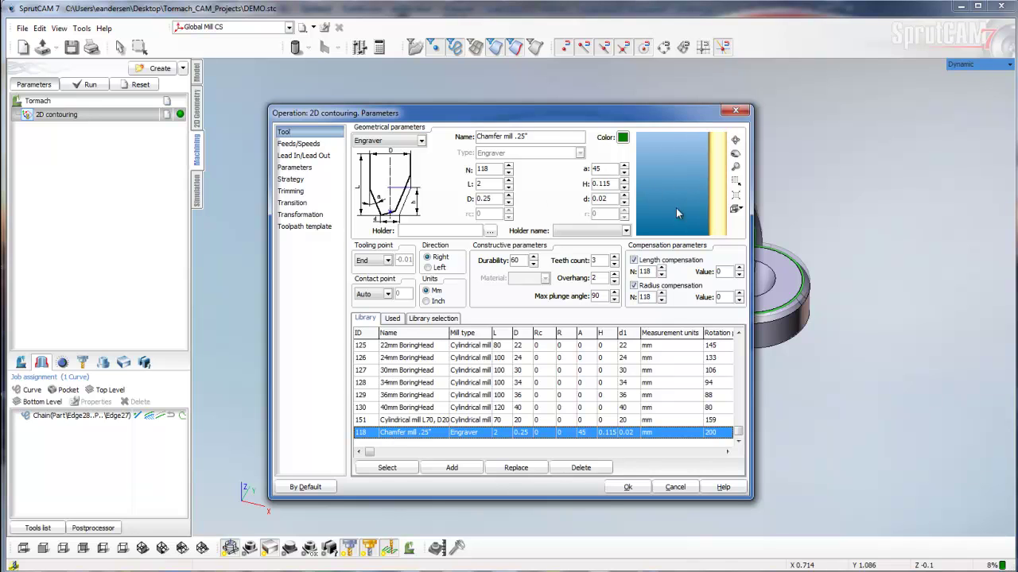
middle_drag(714, 213, 683, 168)
scroll(684, 167, up, 2)
middle_drag(697, 213, 699, 188)
scroll(698, 189, up, 3)
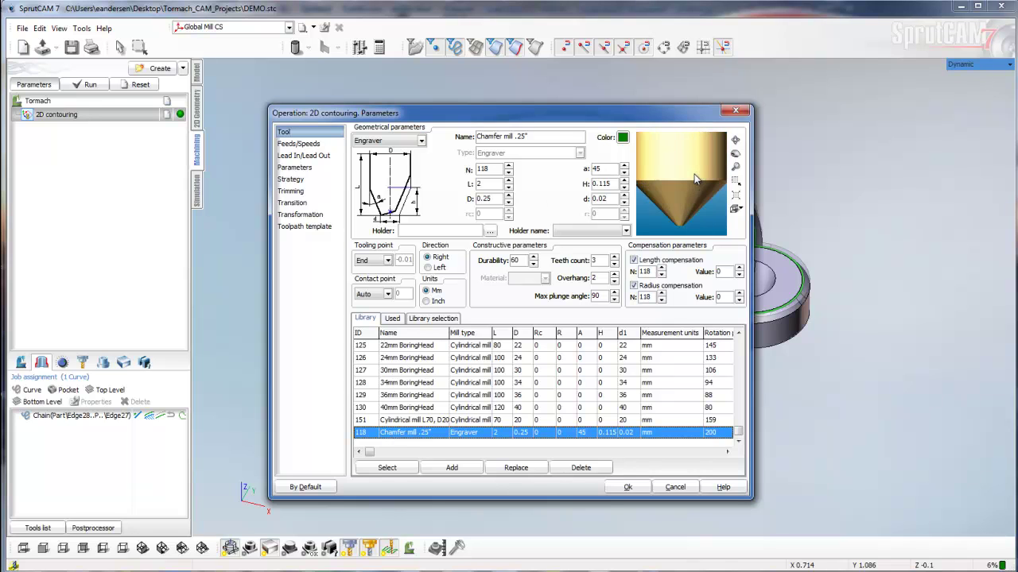
Turn off the chamfer mill's radius compensation and define its contact point by Height with a value of .08.
click(635, 285)
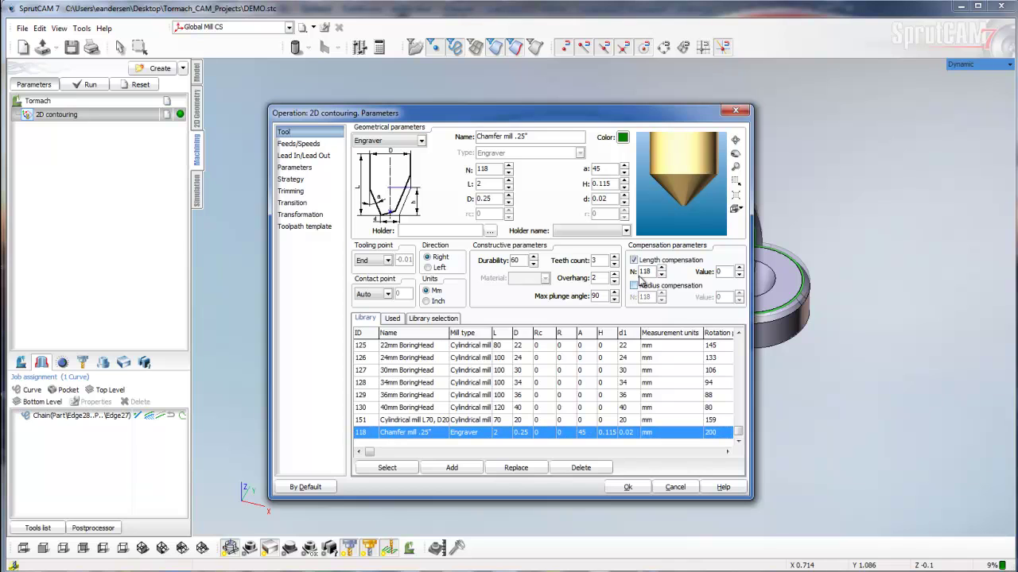
click(387, 295)
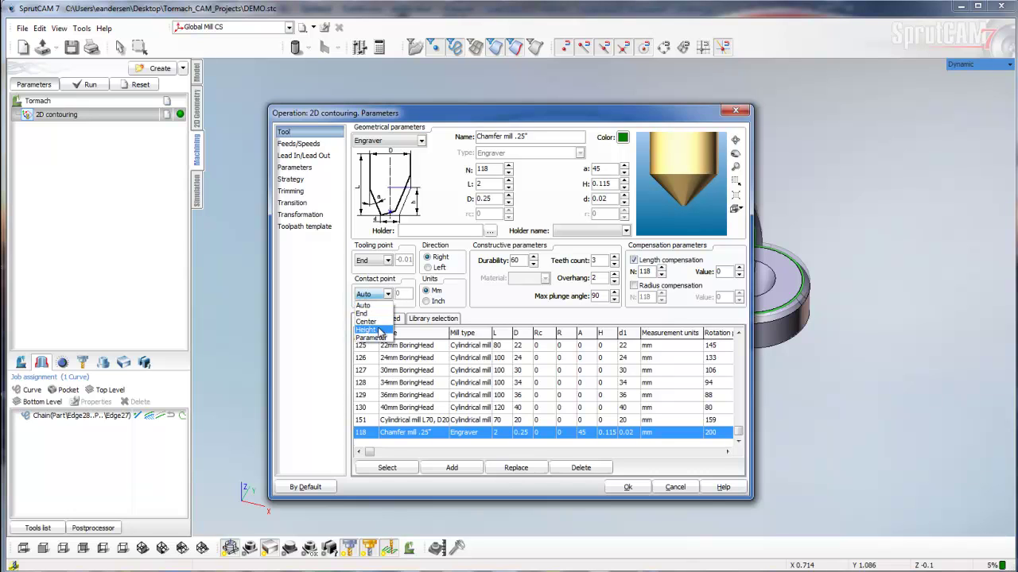
click(380, 330)
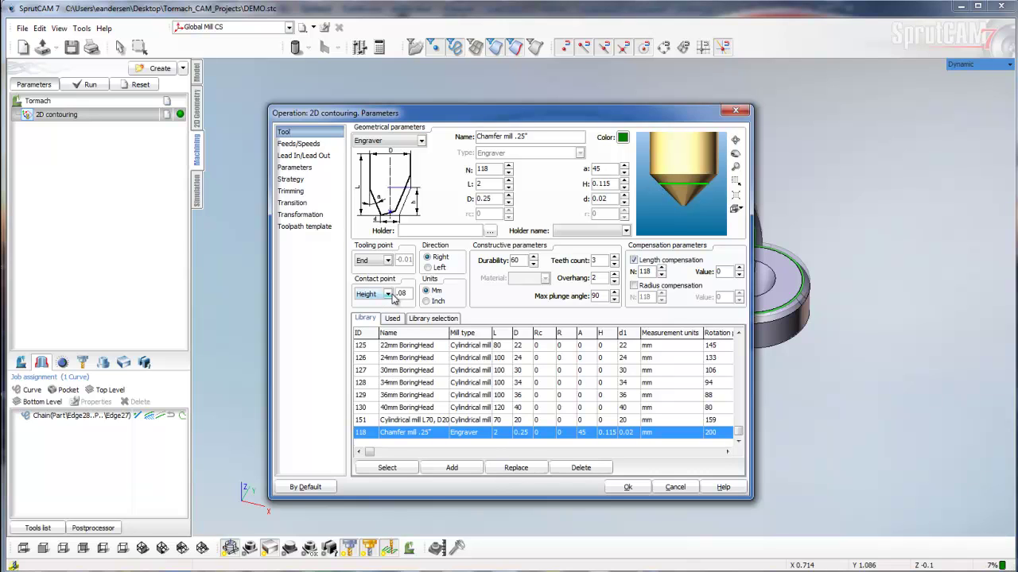
Set the lead-in to a safe level of .05 with a Normal approach path of 0.15.
click(311, 157)
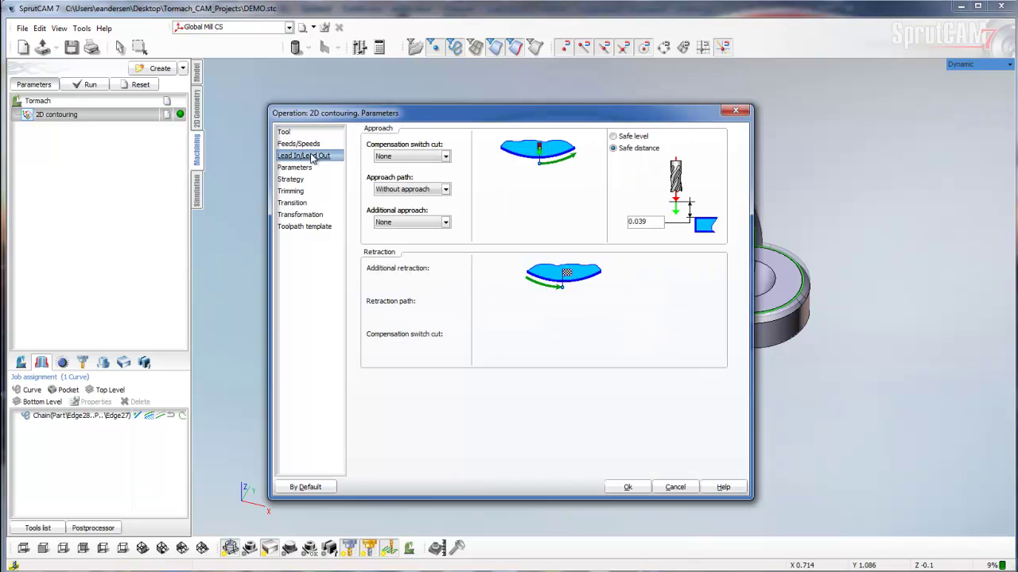
click(617, 138)
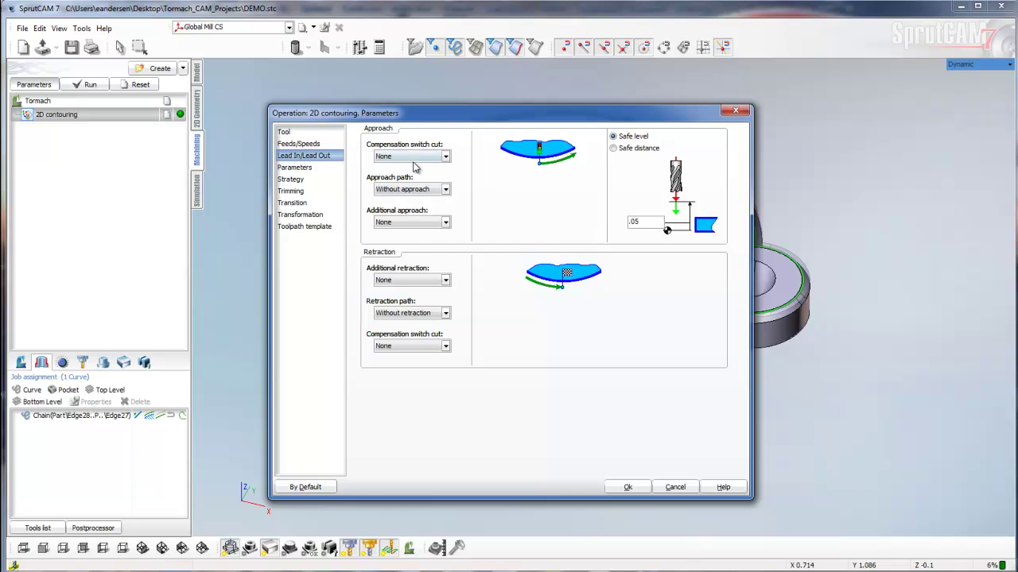
click(441, 192)
click(417, 212)
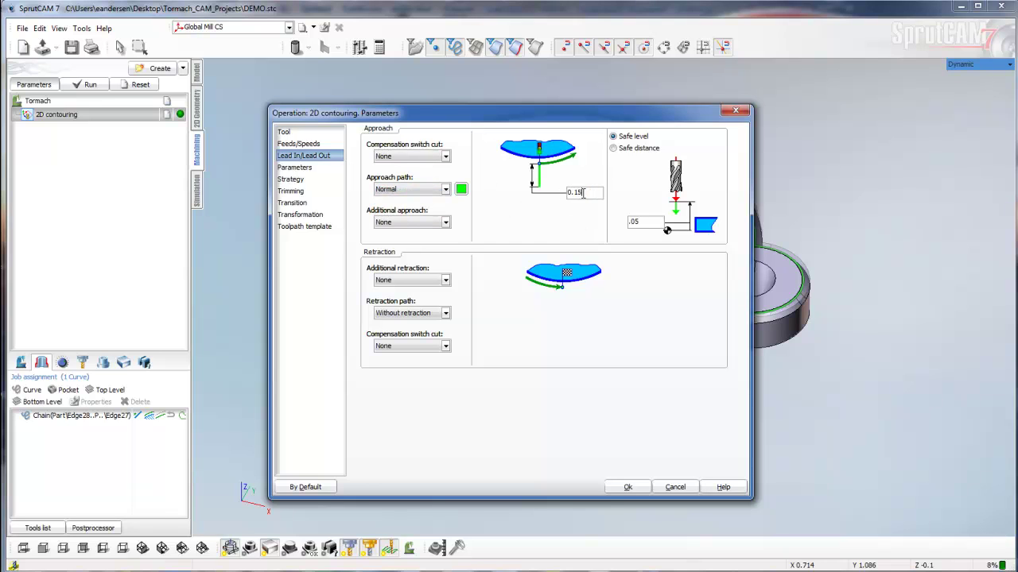
Override the operation's bottom level with a custom value and accept the contouring parameters.
click(295, 168)
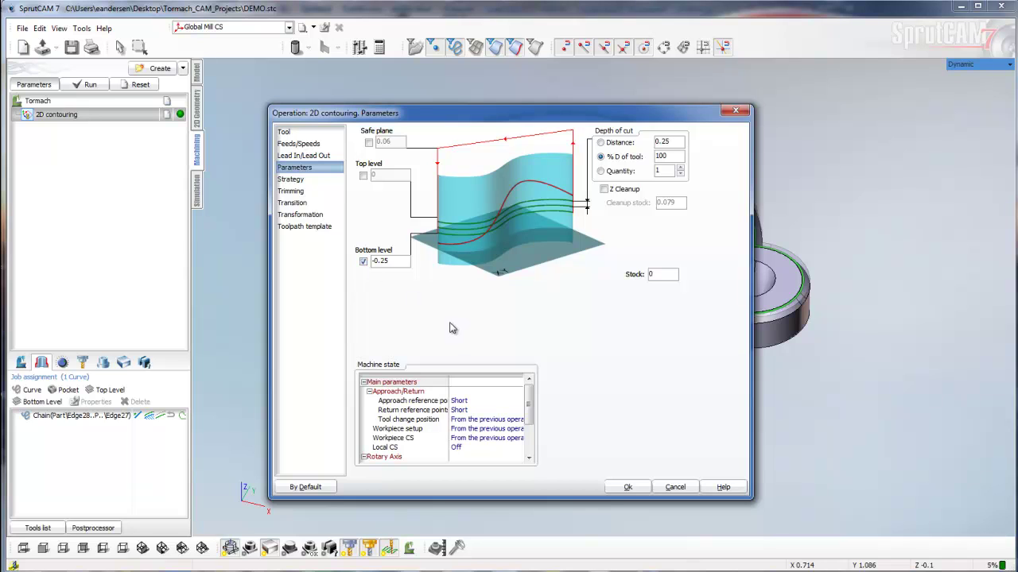
drag(391, 262, 370, 272)
click(634, 489)
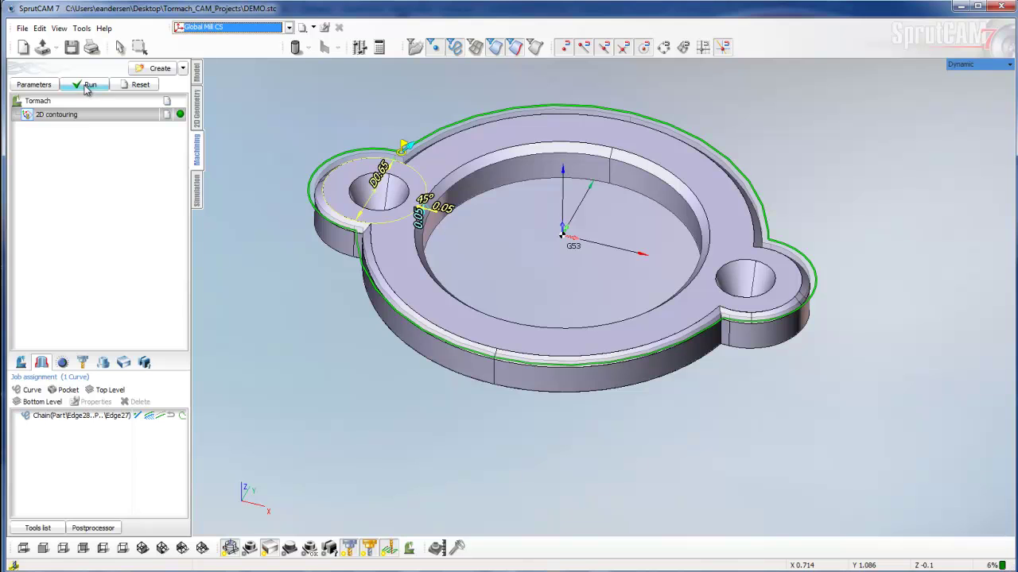
Calculate the 2D contouring toolpath and run its machining simulation, viewing the flange from the side.
click(89, 84)
right_drag(274, 297, 220, 191)
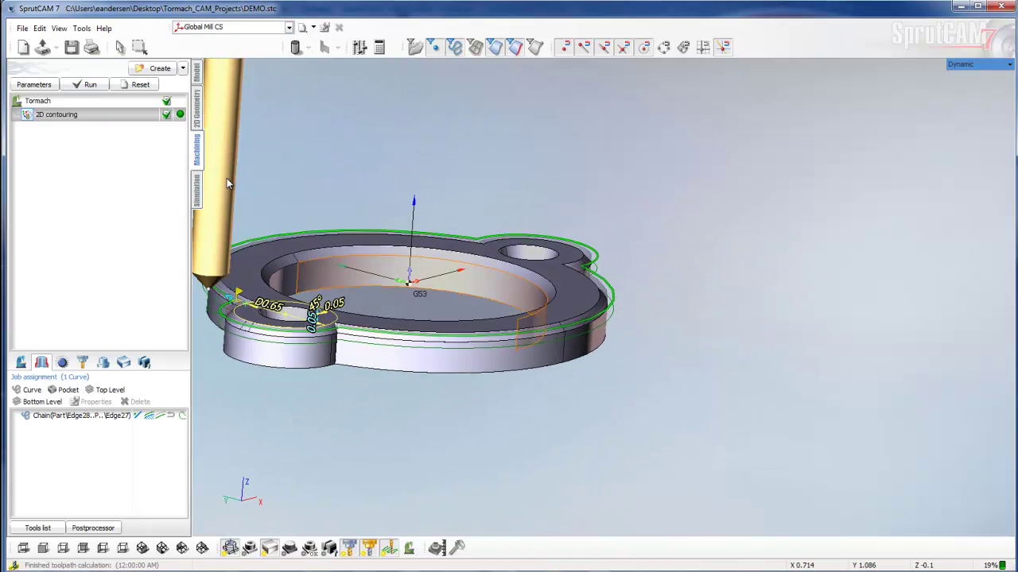
click(197, 188)
click(167, 84)
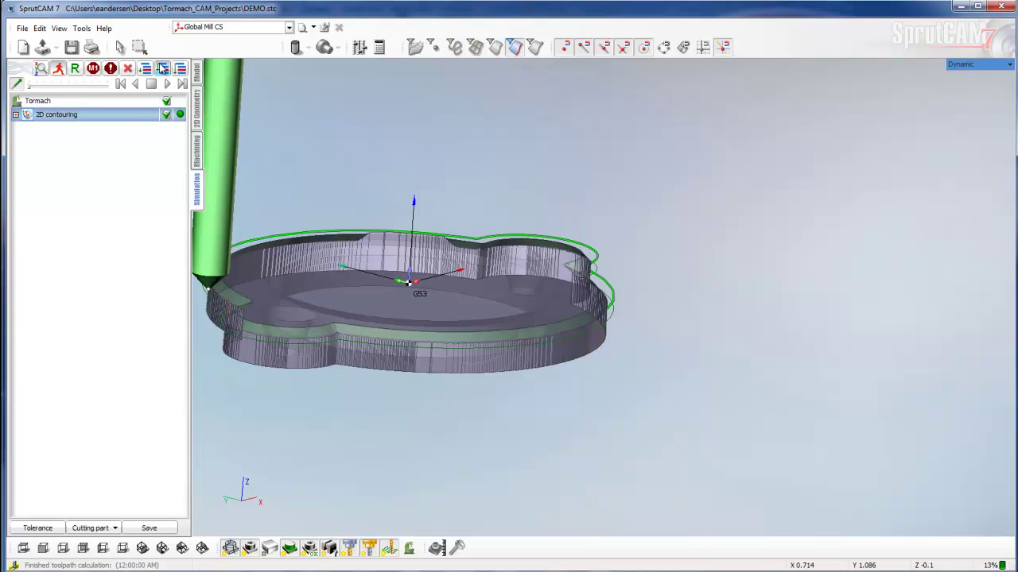
right_drag(382, 268, 468, 291)
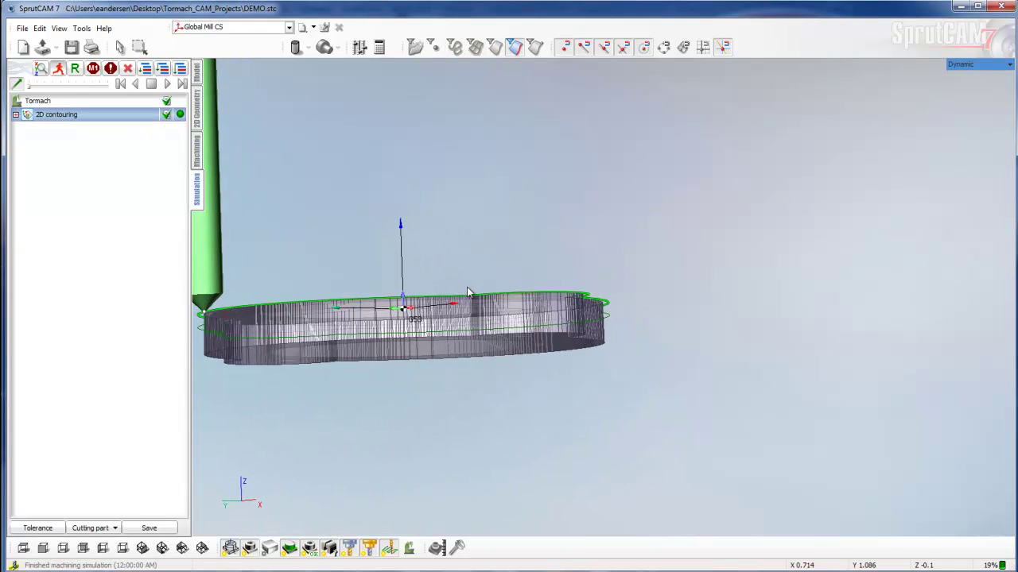
Replay the machining simulation and examine the chamfer mill's cut around the flange's outer edge close up and from several angles.
click(167, 83)
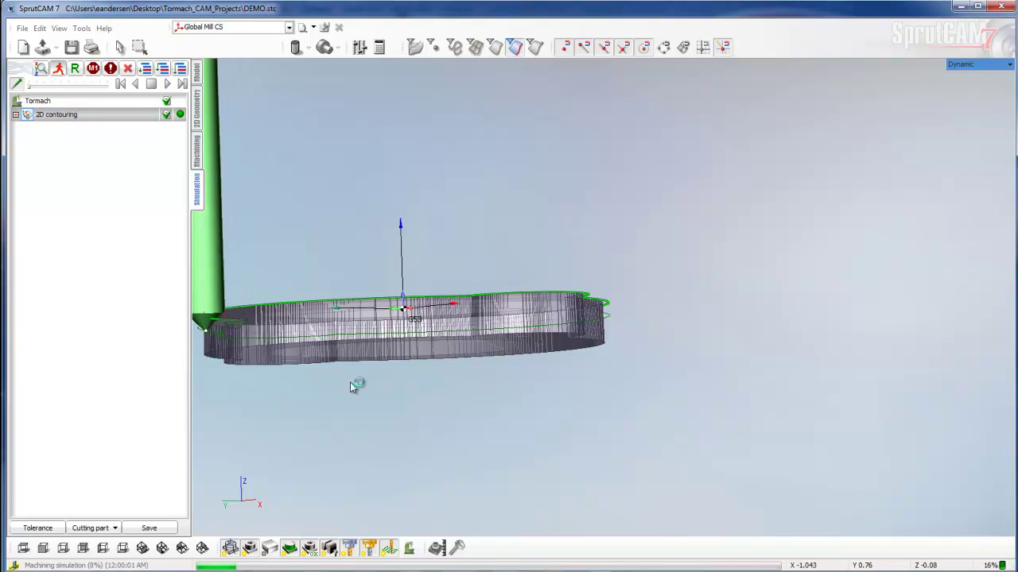
scroll(591, 334, up, 3)
mouse_move(624, 330)
middle_down()
mouse_move(618, 308)
mouse_move(615, 318)
middle_up()
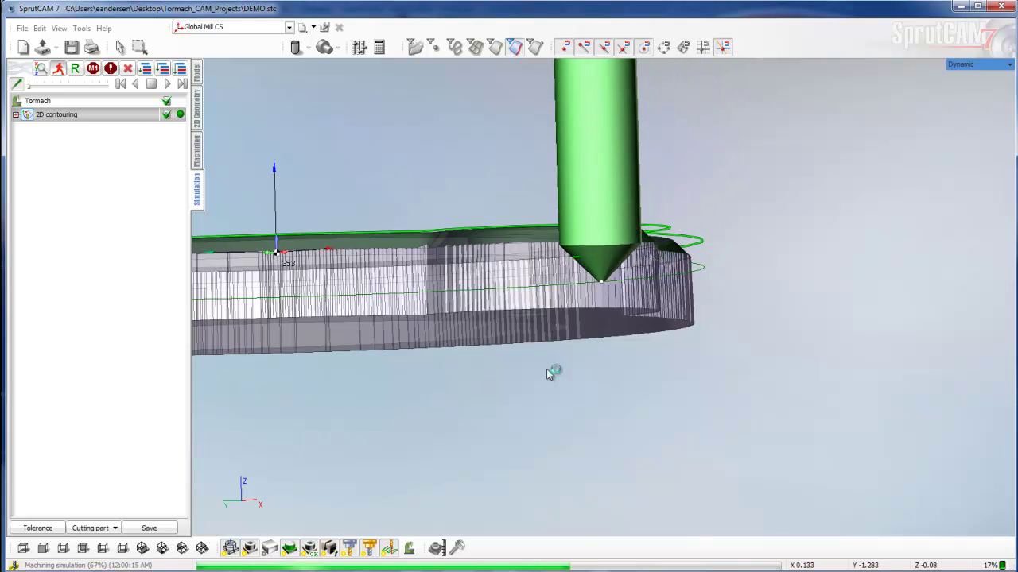
scroll(372, 354, down, 4)
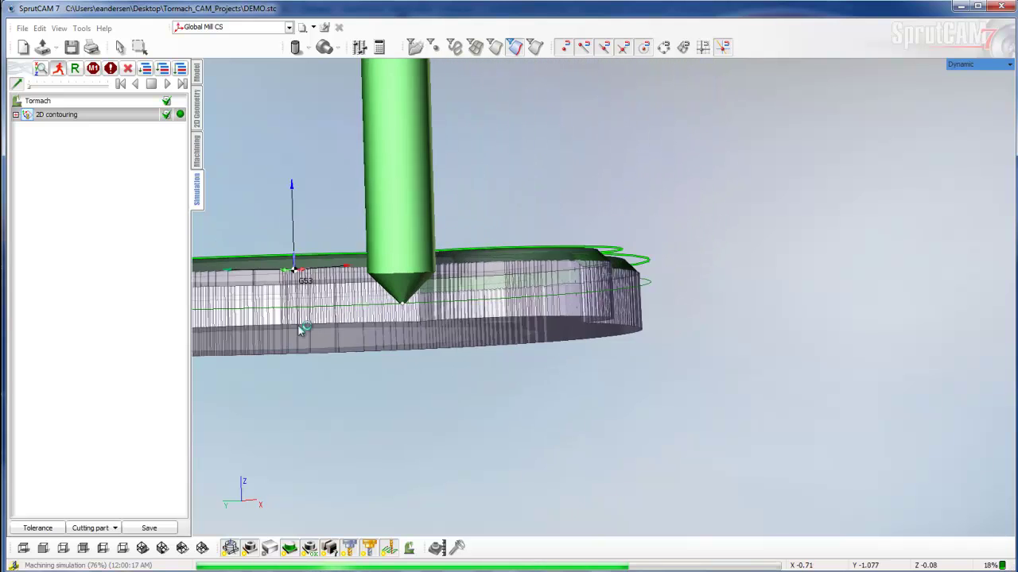
middle_drag(295, 324, 402, 332)
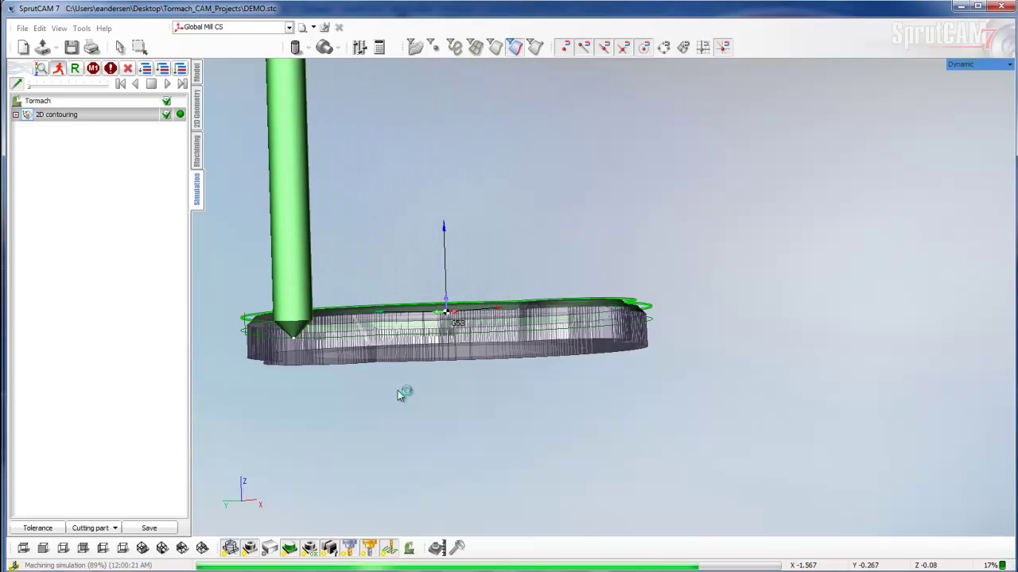
scroll(376, 329, up, 1)
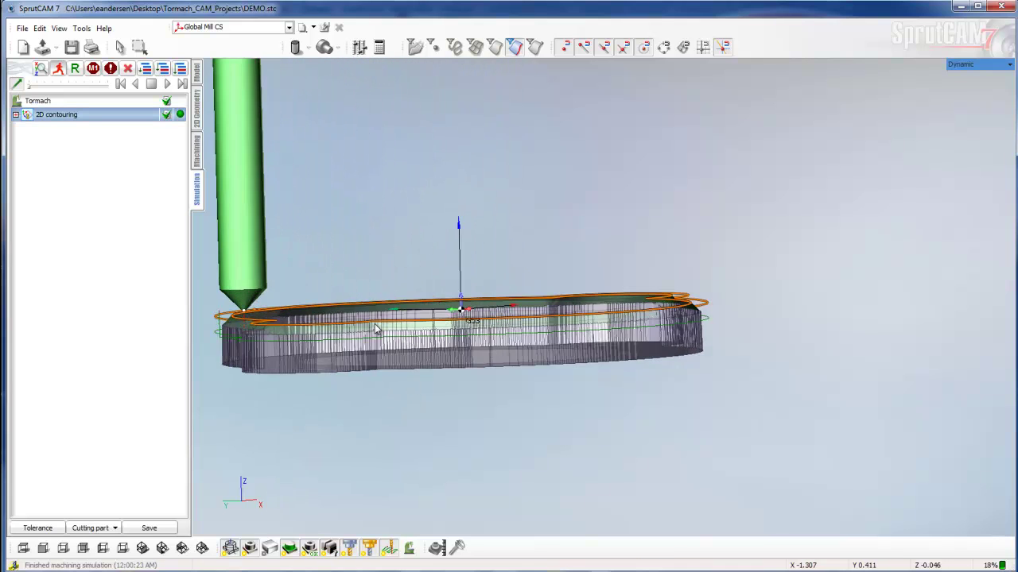
scroll(376, 329, down, 4)
middle_drag(404, 306, 466, 282)
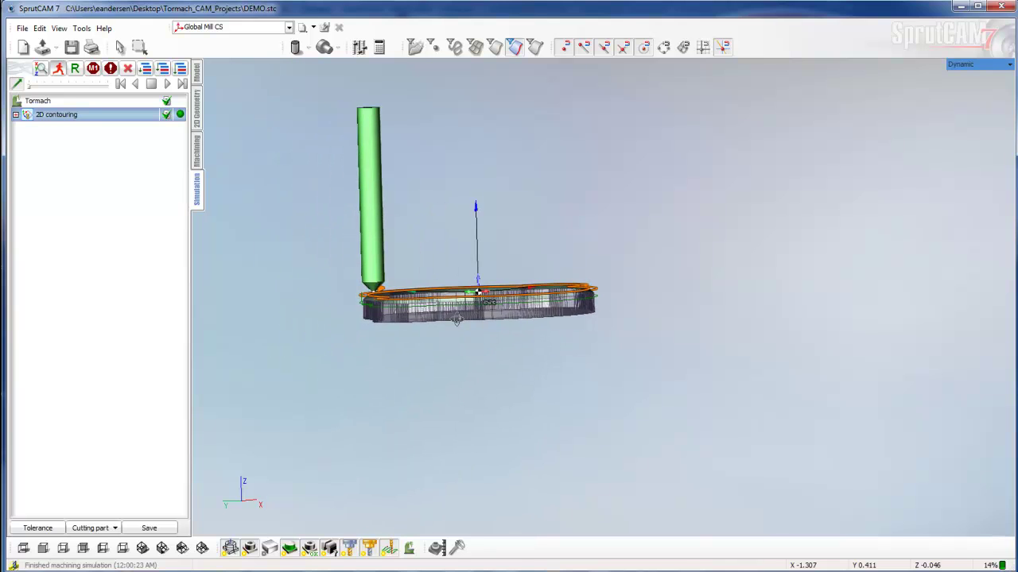
middle_drag(456, 321, 548, 332)
right_drag(486, 265, 407, 345)
middle_drag(477, 315, 444, 347)
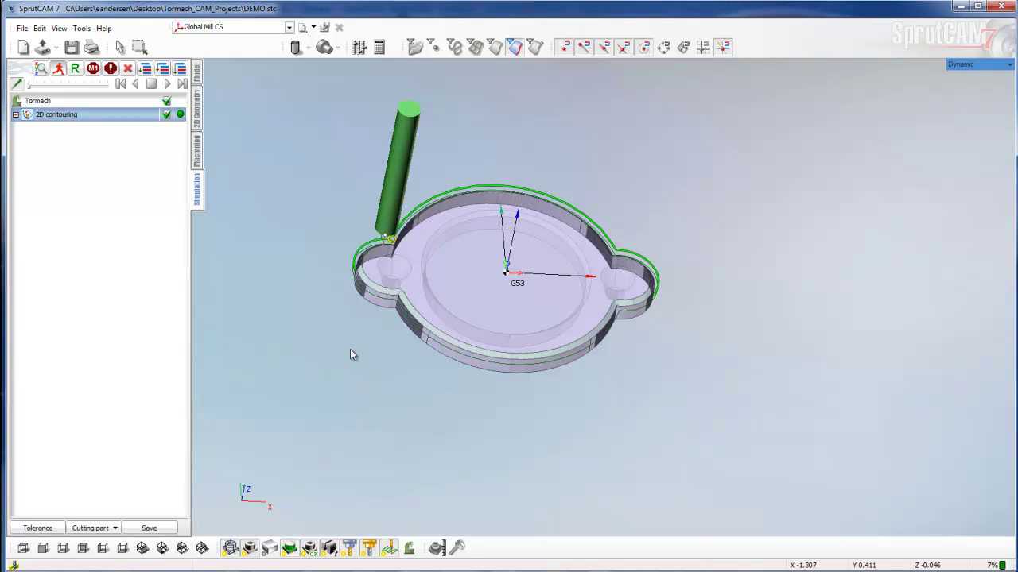
right_drag(350, 350, 334, 307)
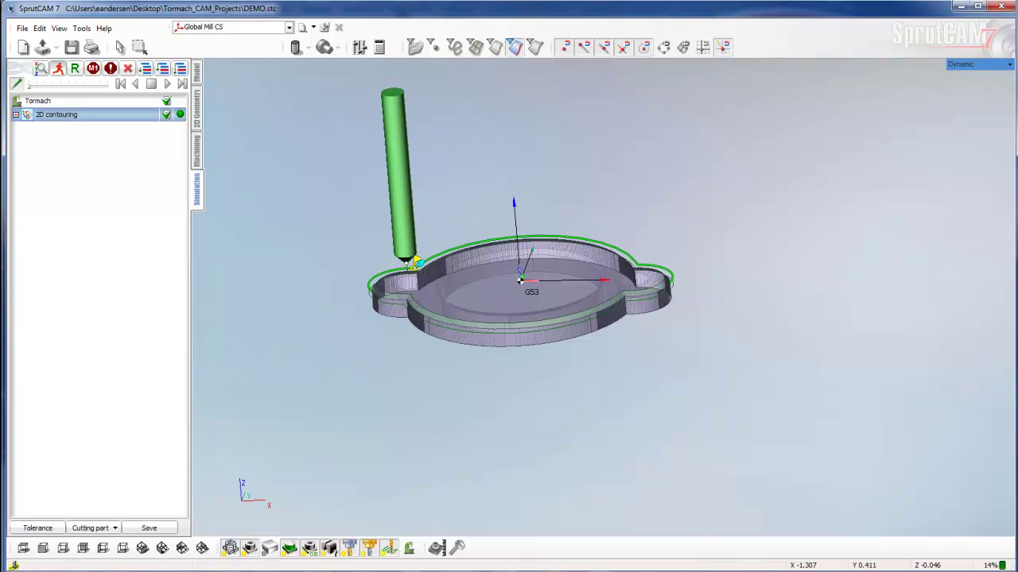